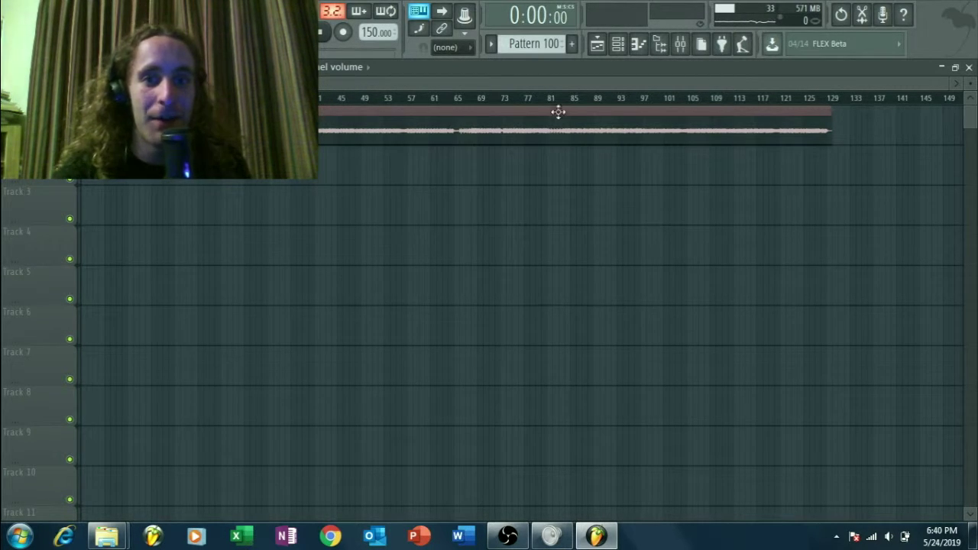
Step: Inspect the Fruity Reeverb 2 and Patcher effects in the mixer's master channel and return to the playlist
click(681, 44)
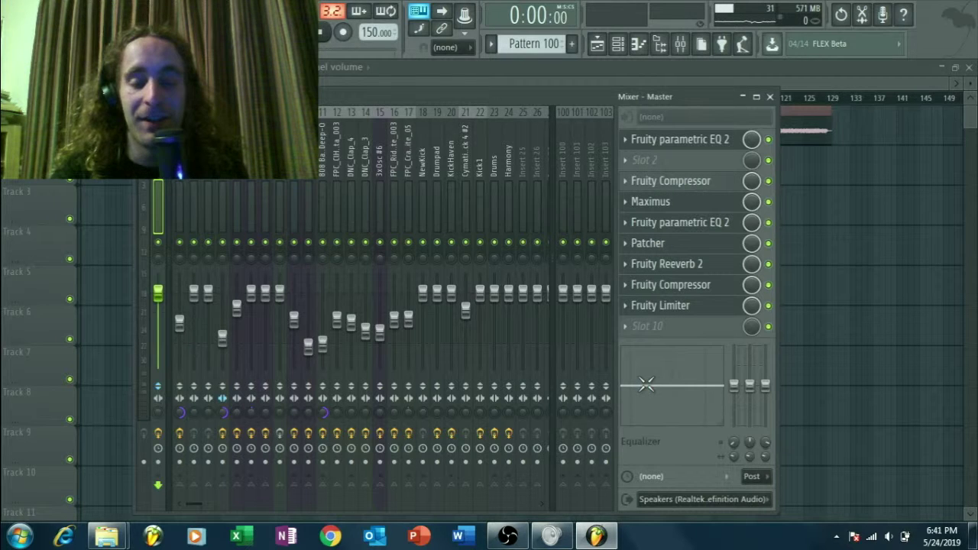
click(690, 257)
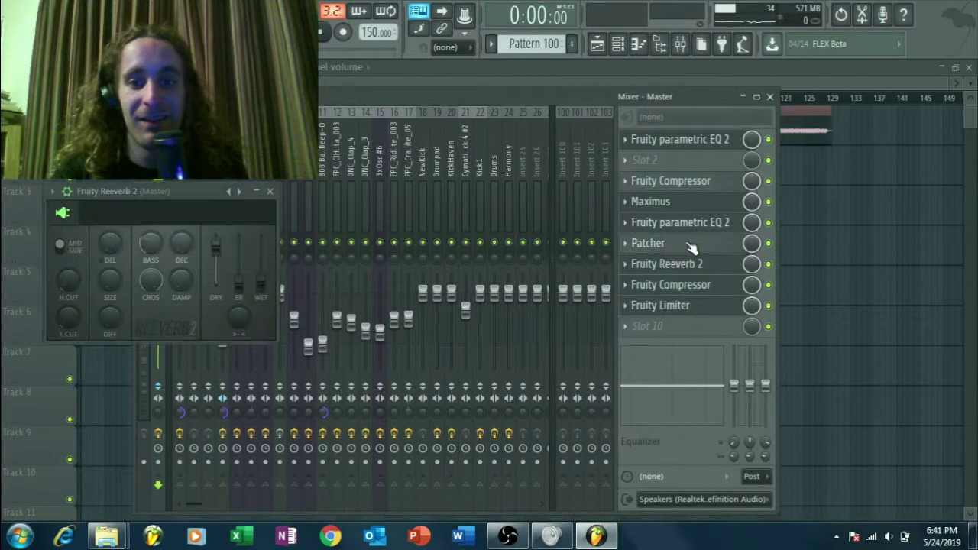
click(694, 243)
click(693, 245)
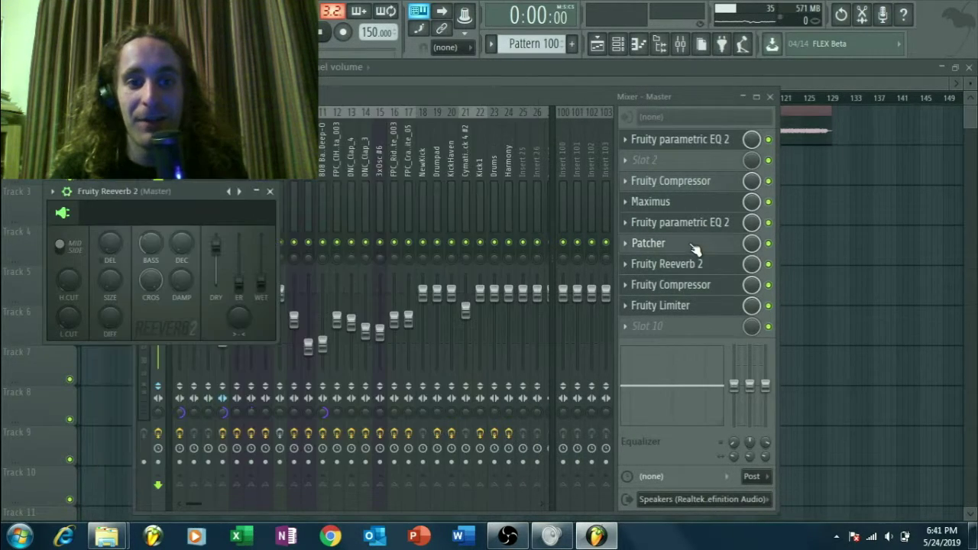
click(692, 246)
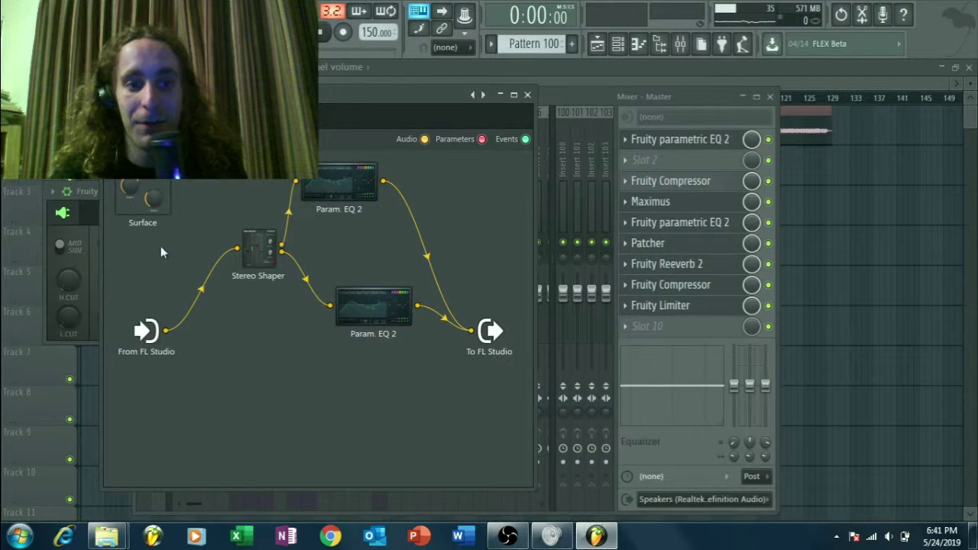
click(667, 246)
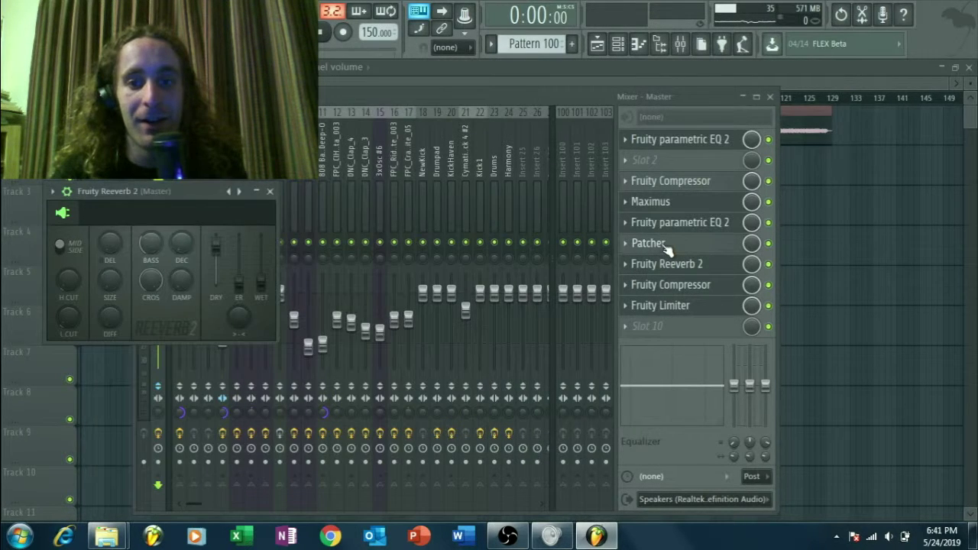
key(F5)
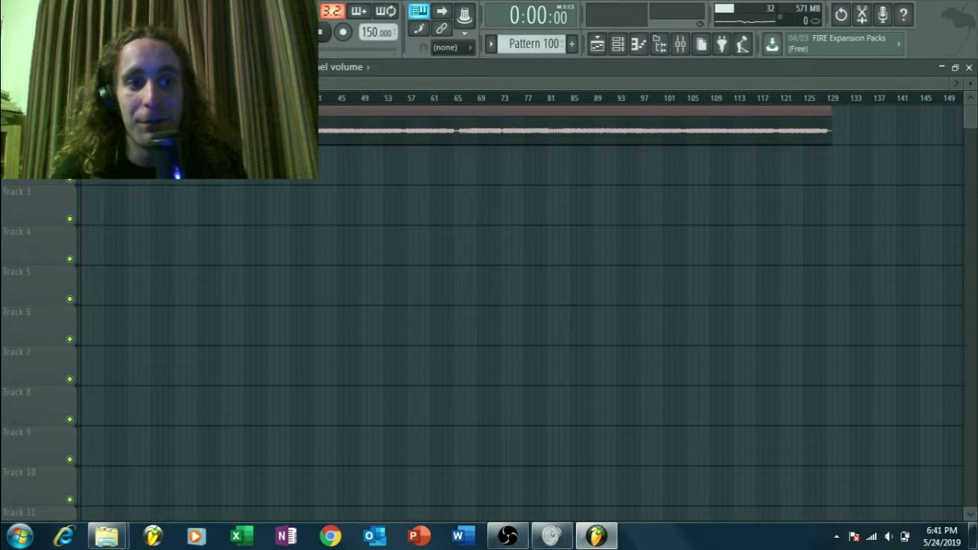
Step: Play the opening section of the song's audio clip in the playlist and stop playback
key(space)
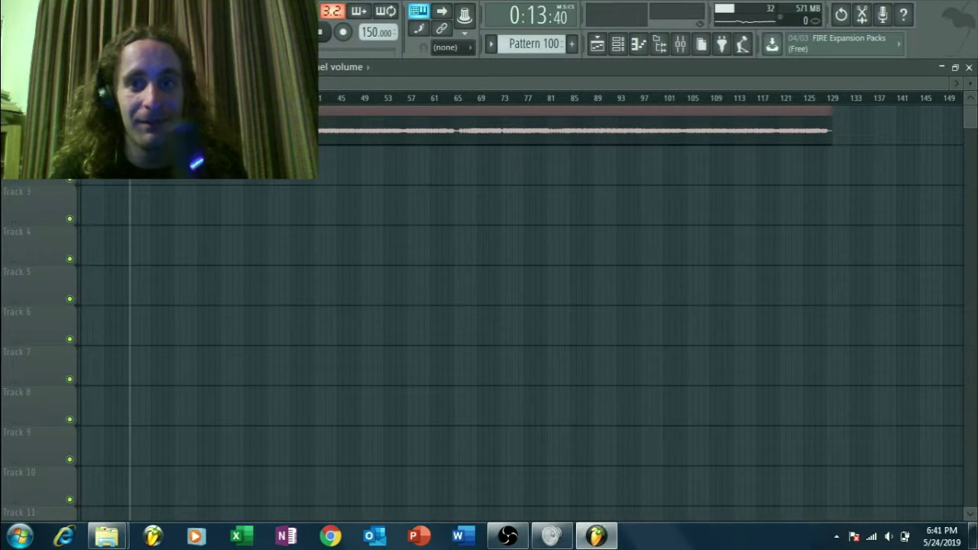
key(space)
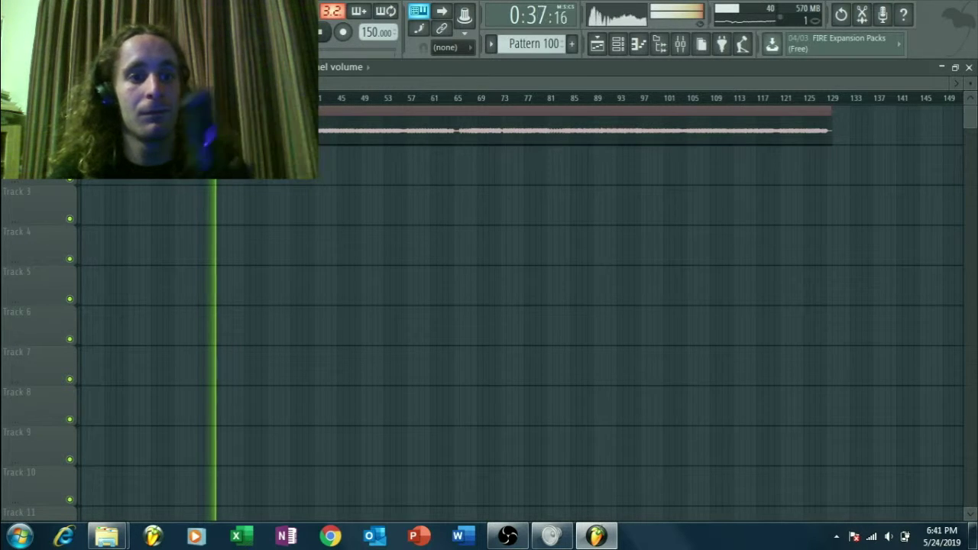
key(space)
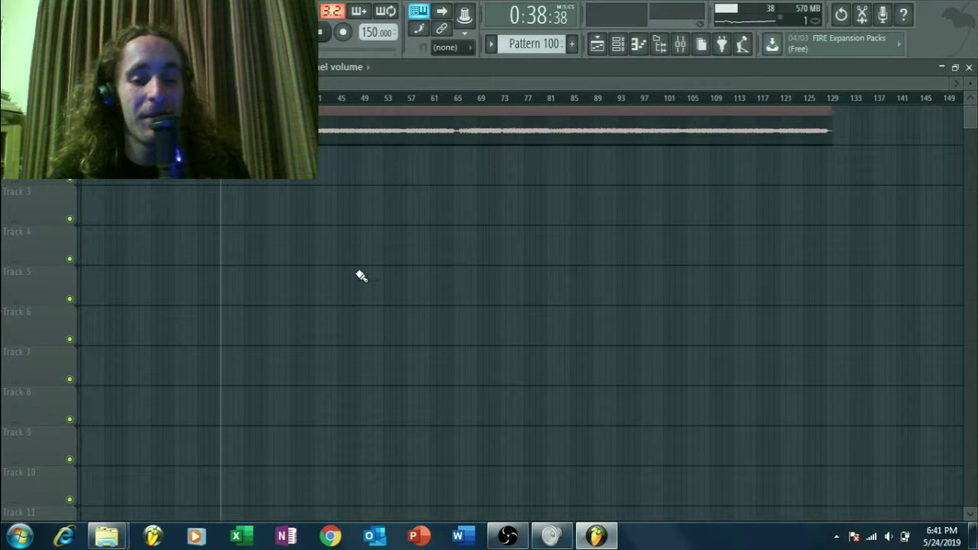
mouse_move(561, 546)
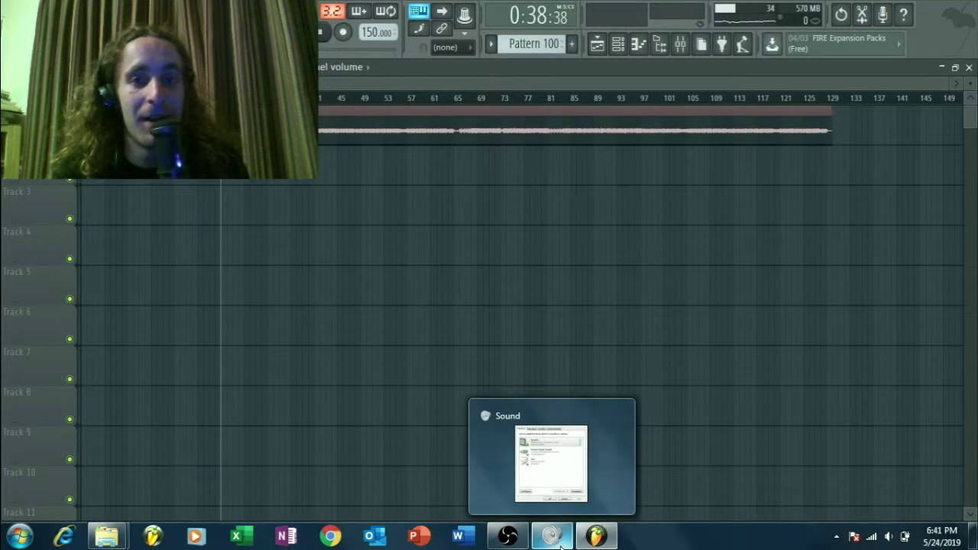
click(509, 535)
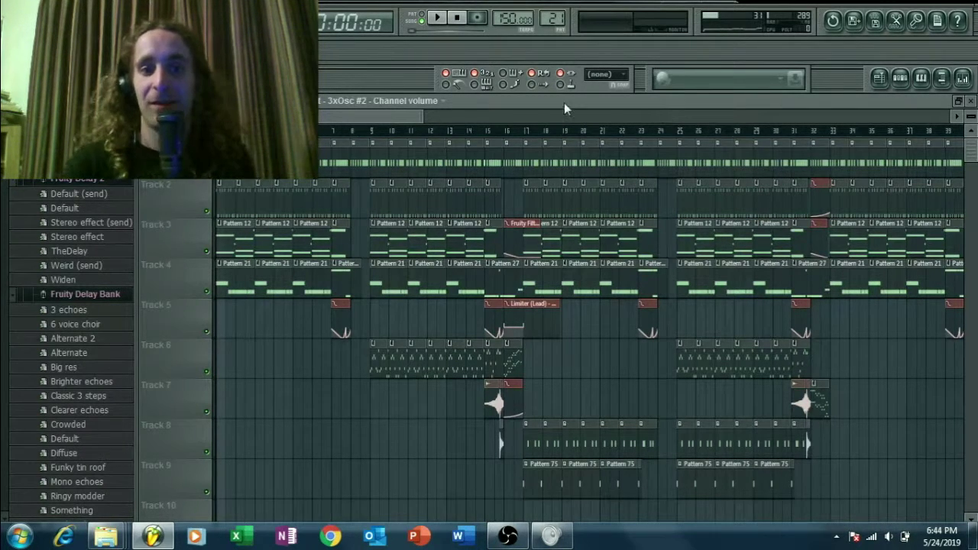
Step: Solo Track 4 in the playlist, enable Track 3 alongside it, and play the two tracks together
drag(425, 117, 937, 206)
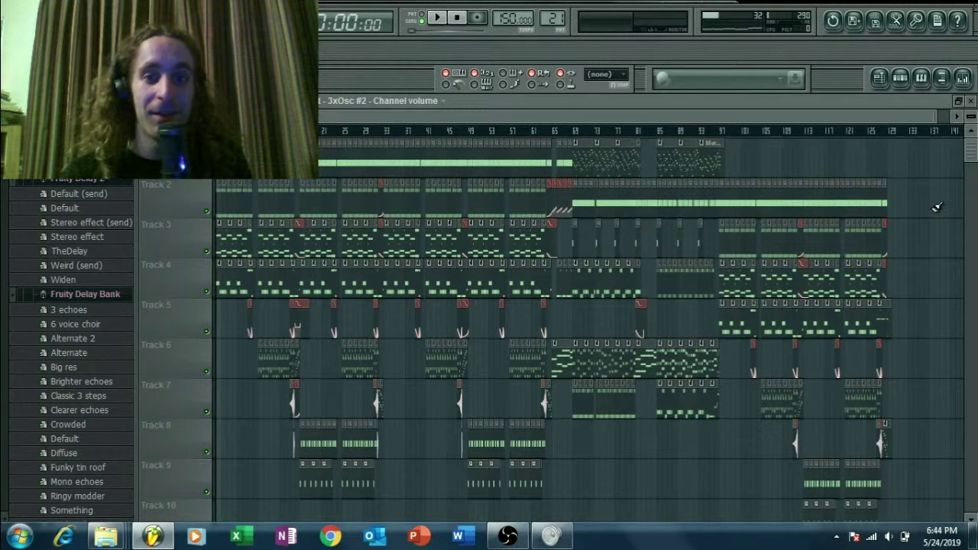
mouse_move(972, 157)
mouse_down()
mouse_move(972, 229)
mouse_move(972, 160)
mouse_up()
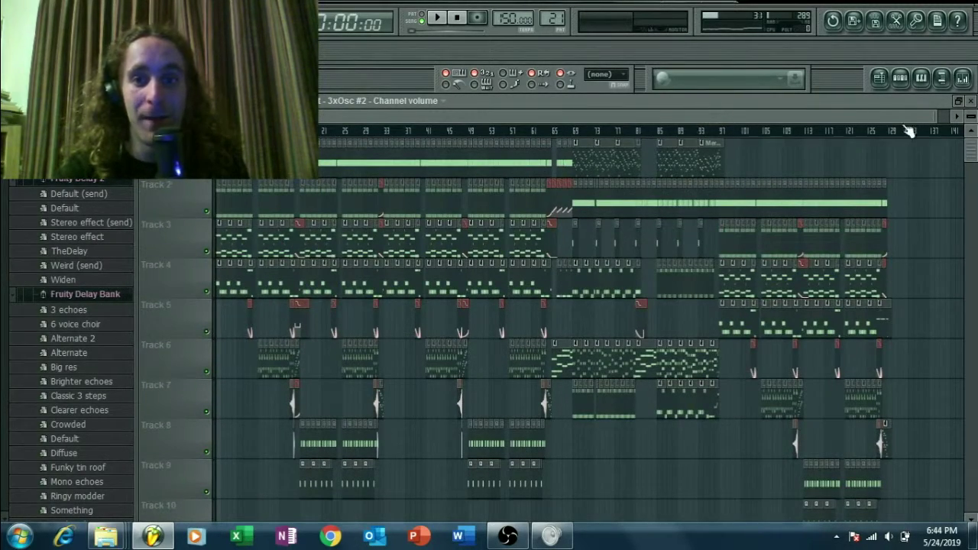
drag(942, 118, 439, 116)
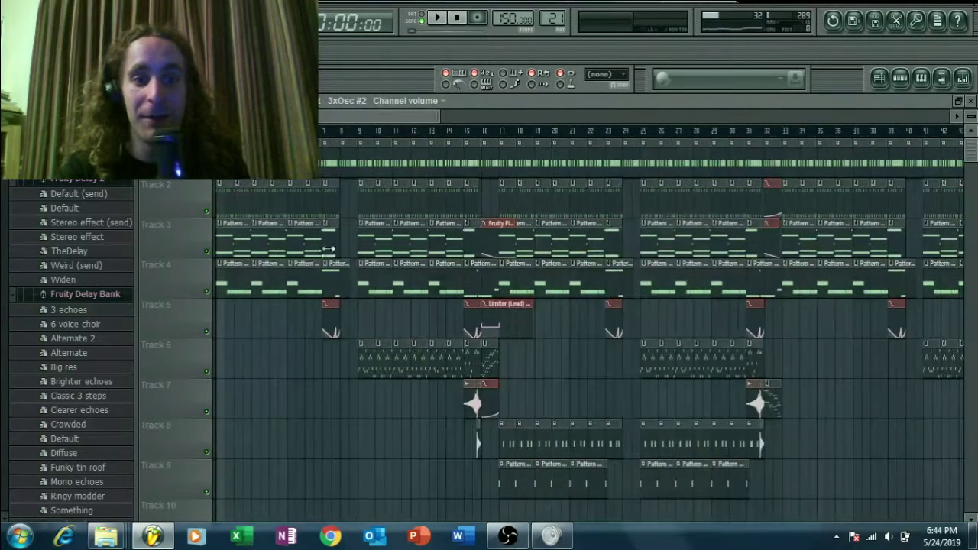
right_click(208, 294)
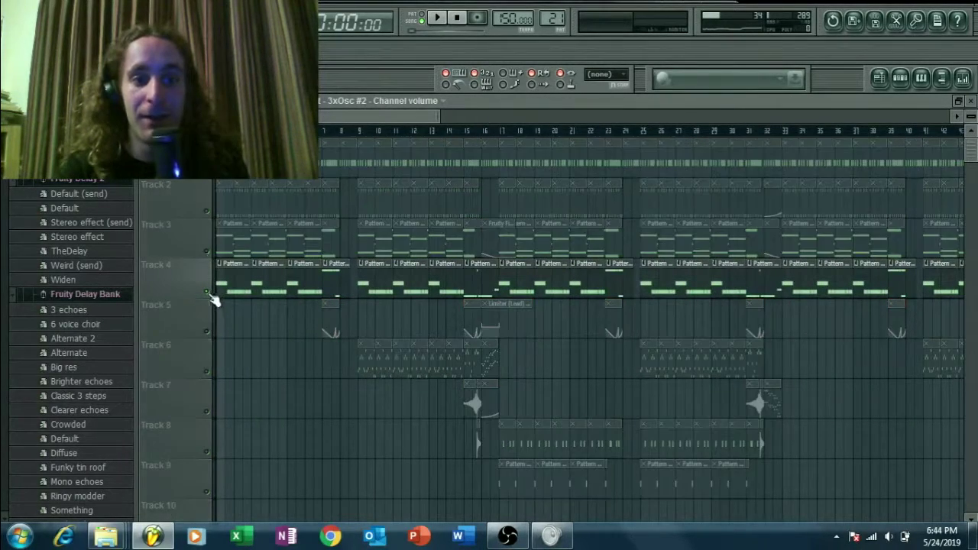
click(207, 252)
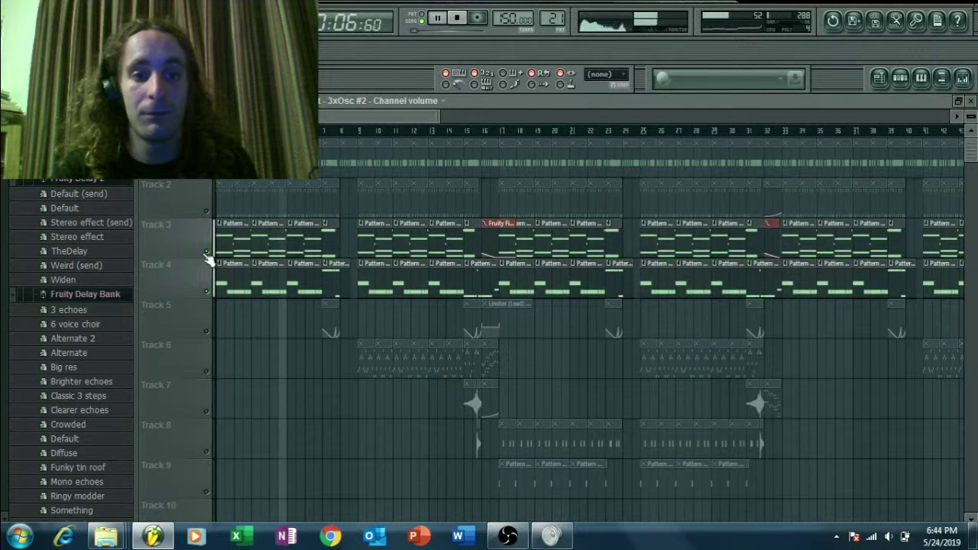
click(437, 19)
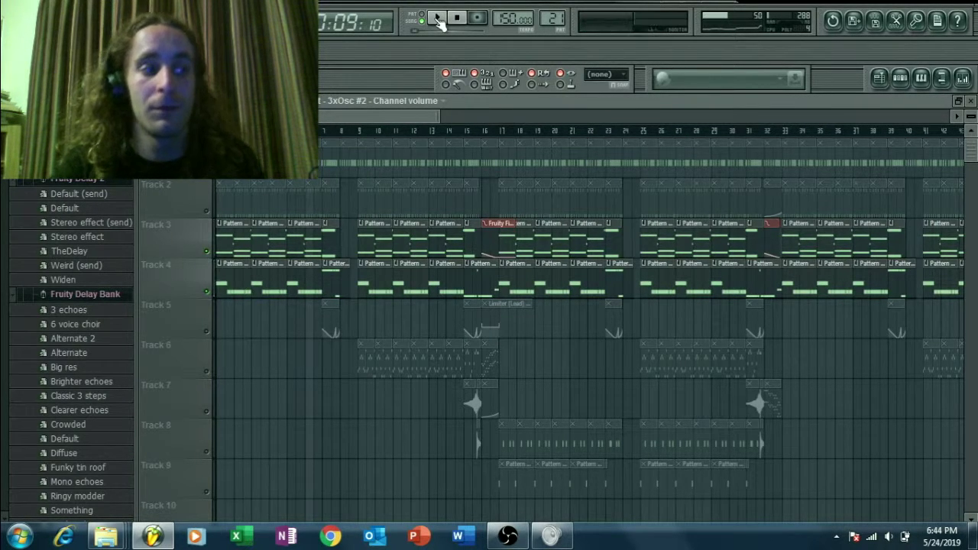
Step: Open Track 3's first chord pattern in the piano roll and play it in pattern mode
double_click(276, 240)
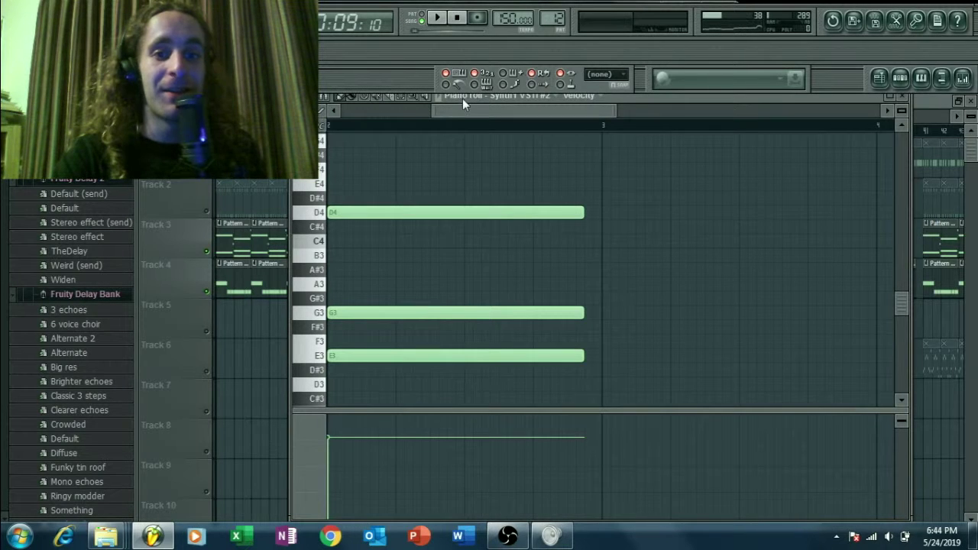
scroll(408, 143, left, 3)
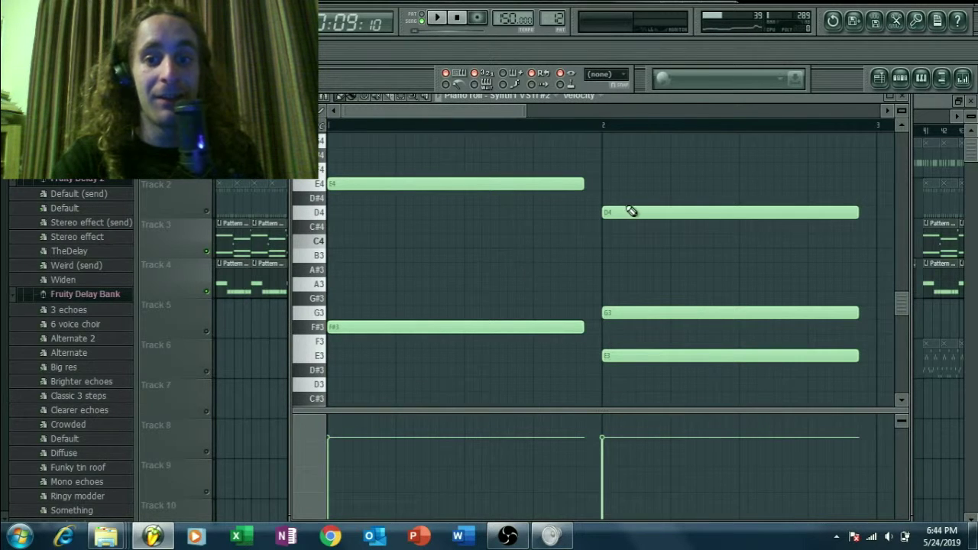
click(423, 18)
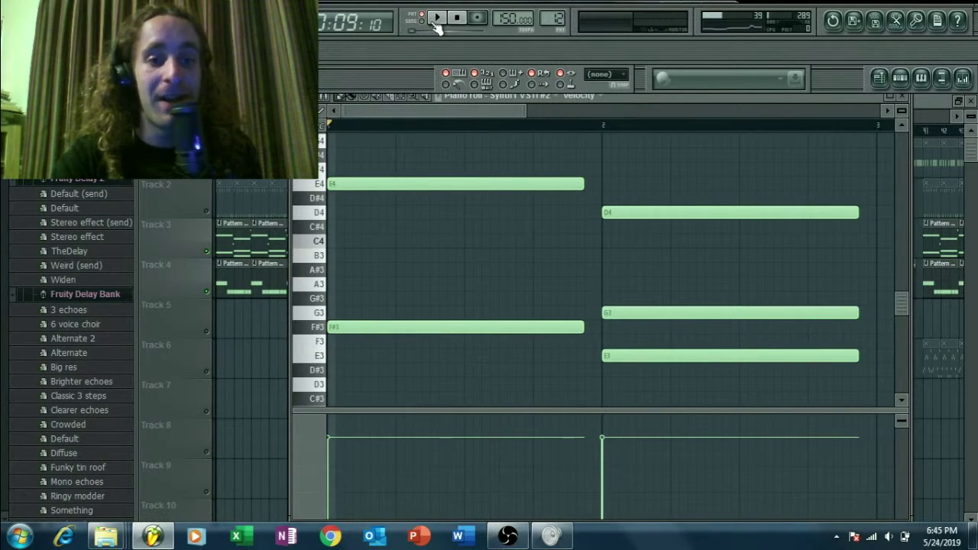
click(436, 19)
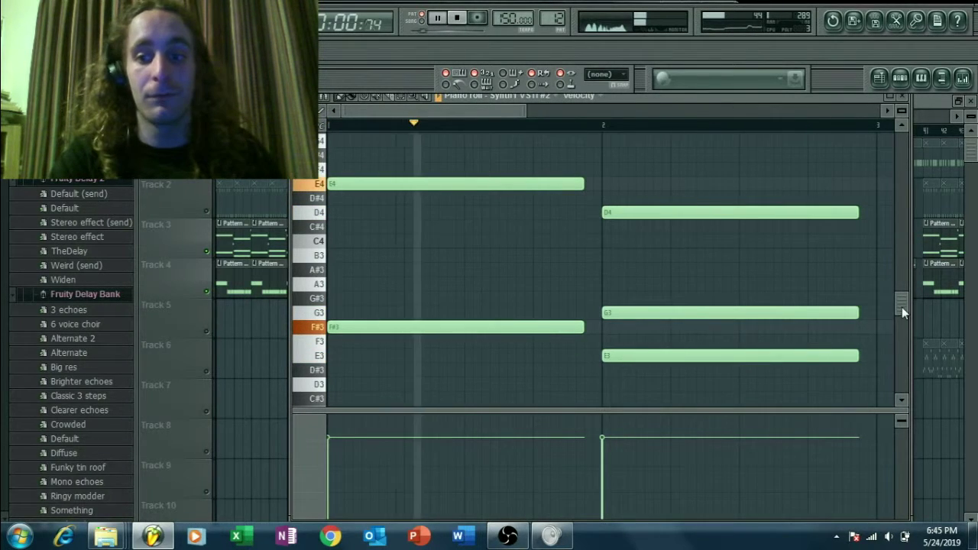
drag(902, 307, 902, 314)
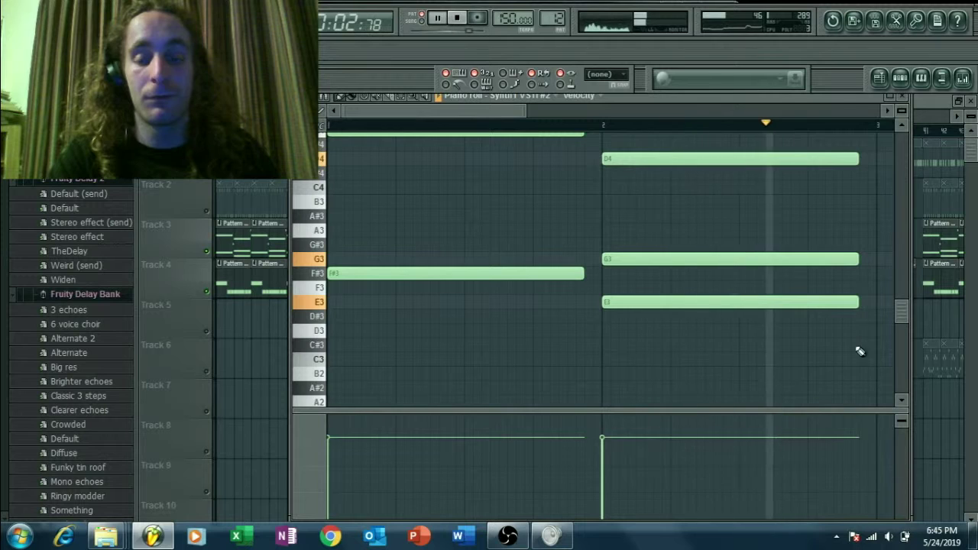
Step: Delete the G3 note from the second chord and play the pattern without it
drag(838, 99, 726, 63)
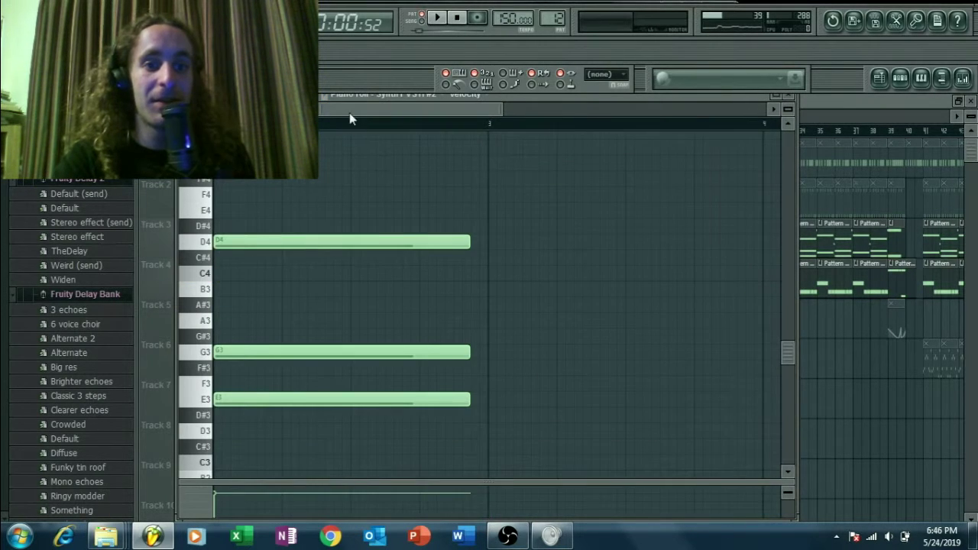
drag(350, 112, 260, 112)
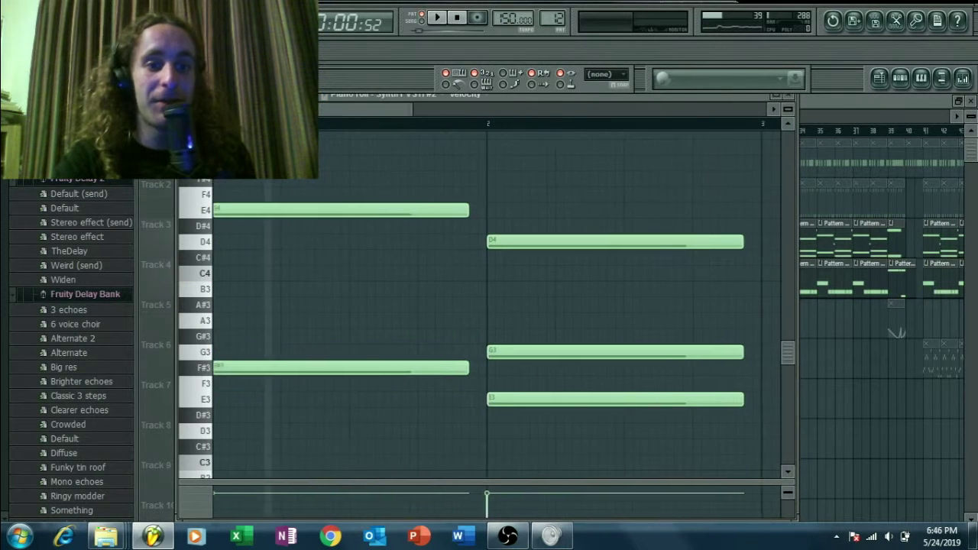
right_click(512, 351)
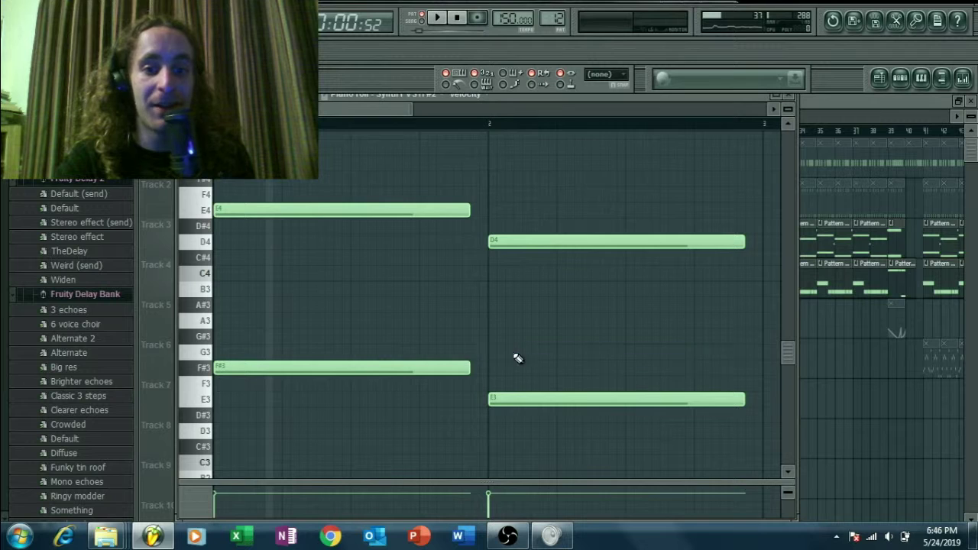
click(438, 19)
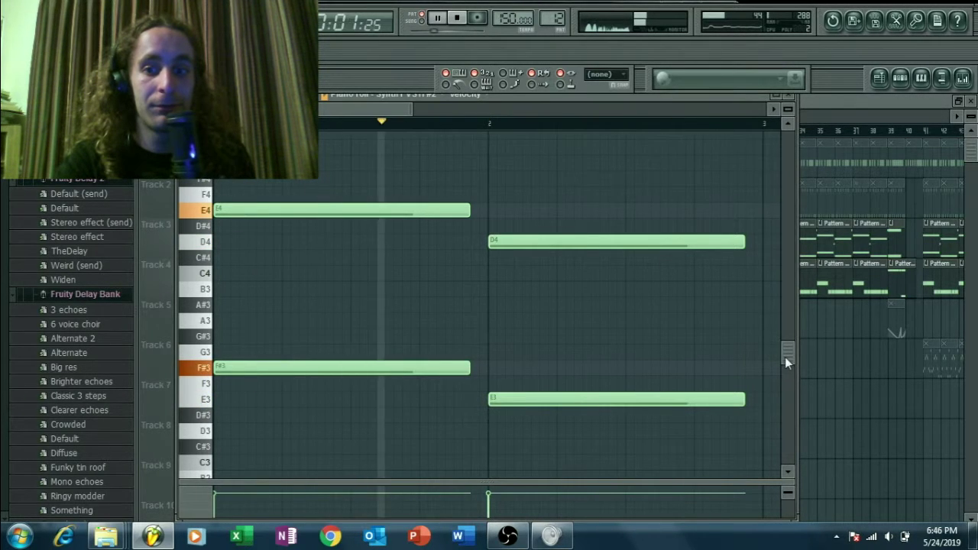
mouse_move(785, 355)
mouse_down()
mouse_move(785, 339)
mouse_move(784, 354)
mouse_up()
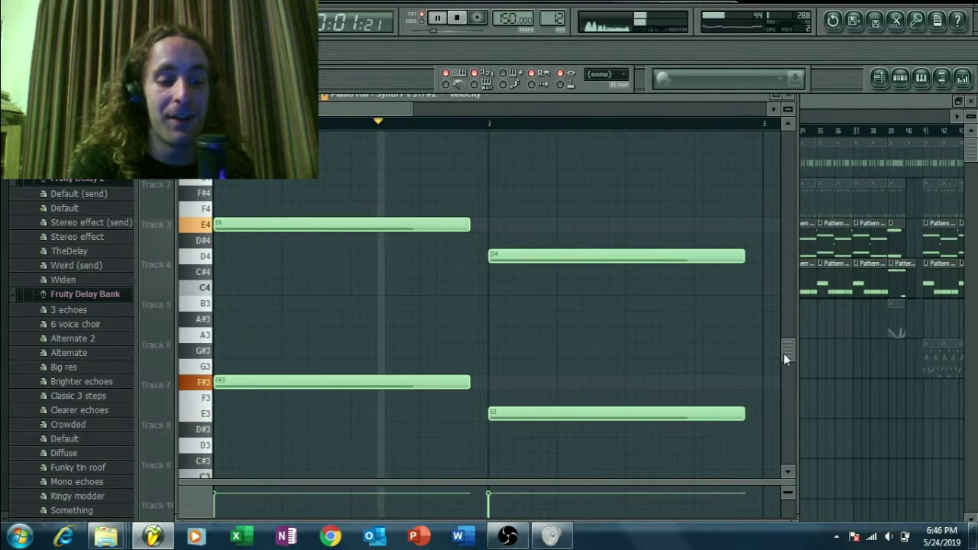
Step: Undo the deletion of the G3 note and review Track 3's chord pattern in the piano roll
key(ctrl+z)
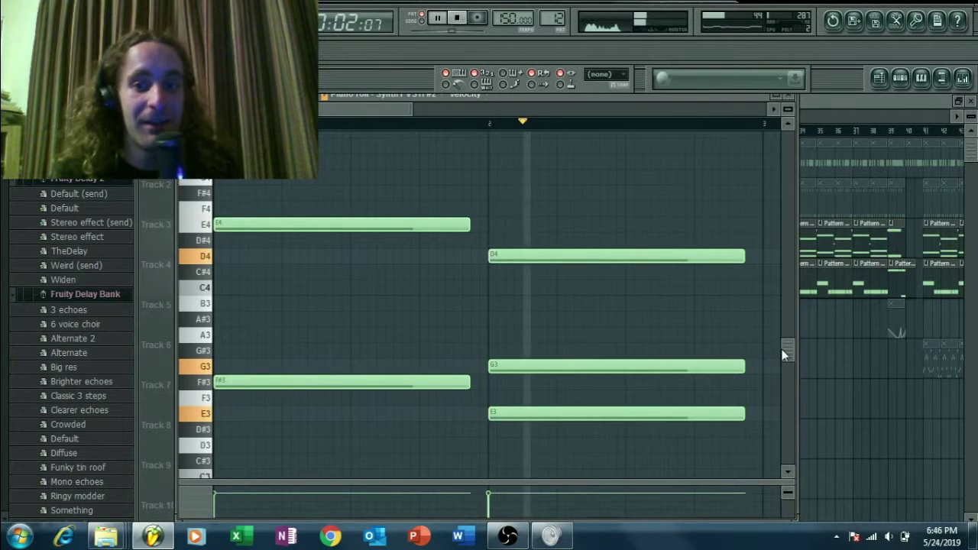
drag(784, 354, 754, 345)
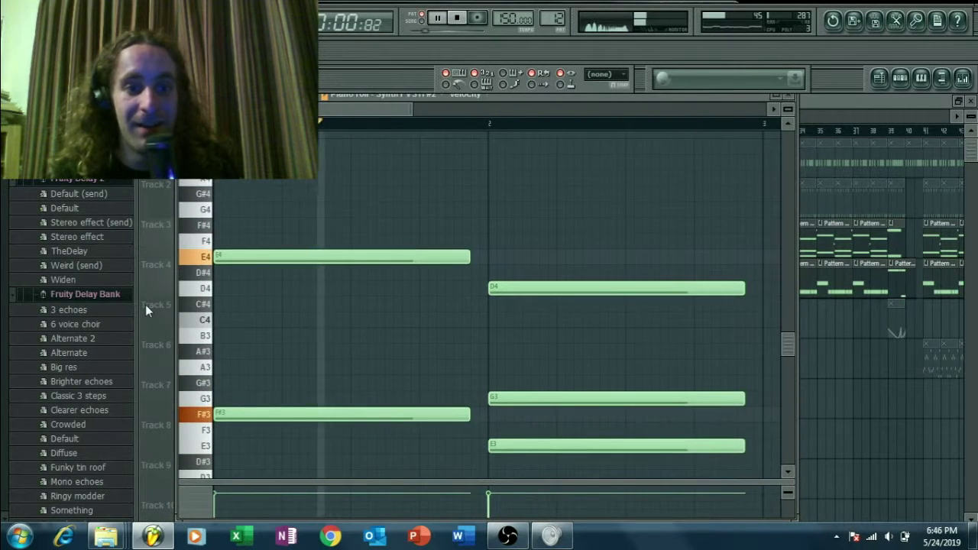
click(145, 282)
double_click(228, 249)
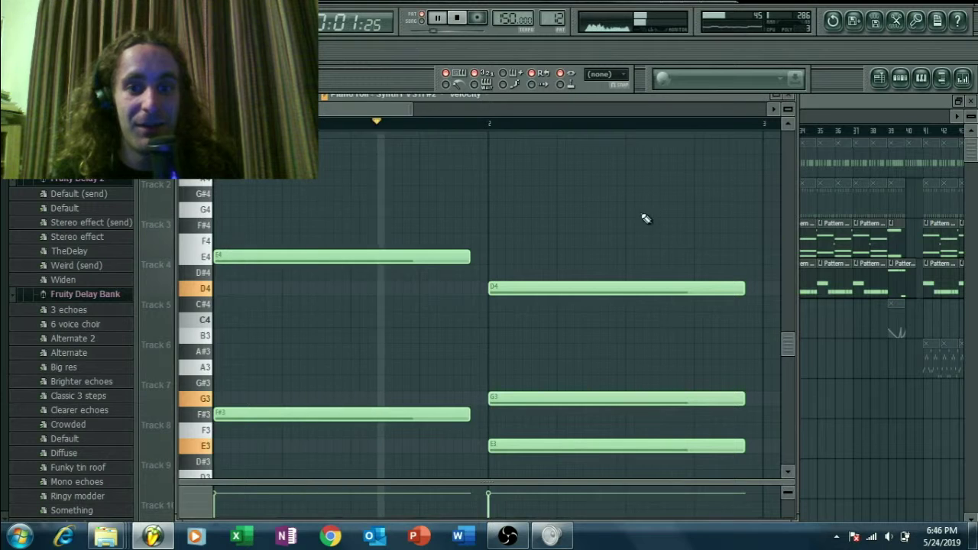
drag(788, 344, 768, 359)
Step: Open Track 11's Pattern 17 clip from the playlist in the piano roll to examine its notes
key(F5)
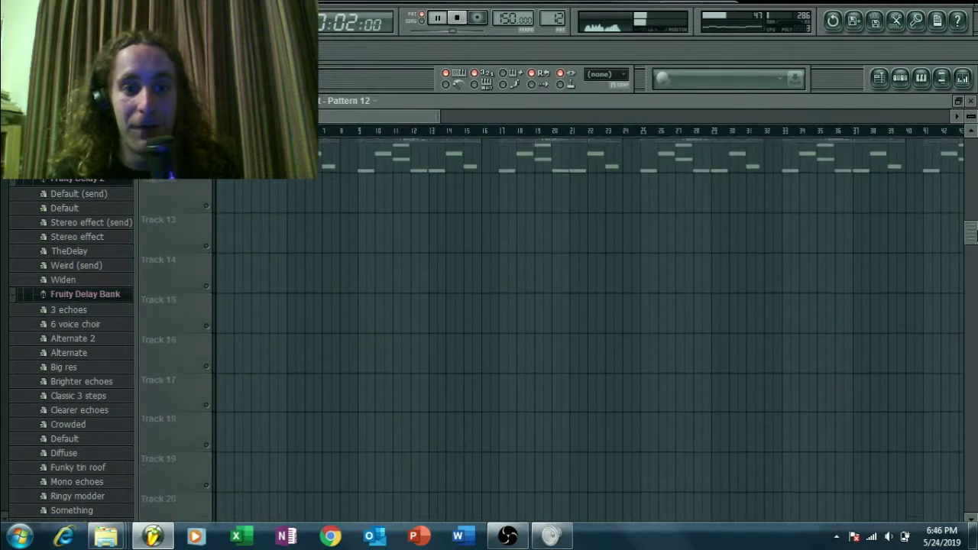
scroll(268, 222, up, 1)
double_click(268, 223)
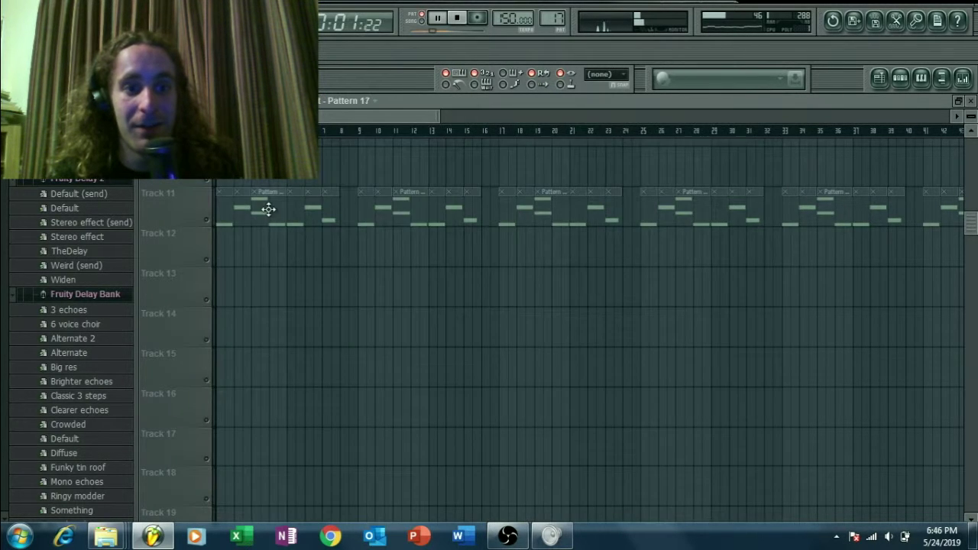
double_click(269, 209)
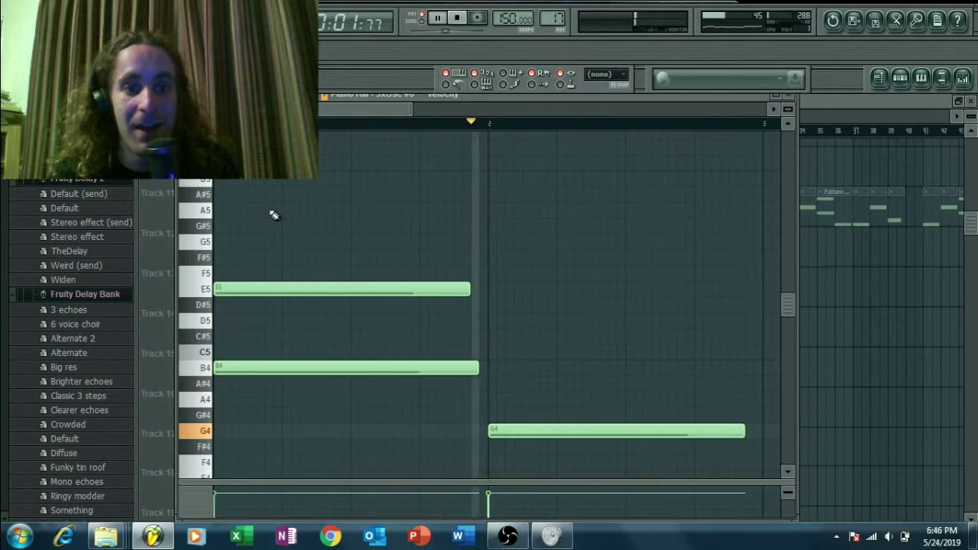
Step: Examine Track 11's Pattern 14 clip in the piano roll and return to the playlist's first tracks
click(157, 249)
double_click(244, 209)
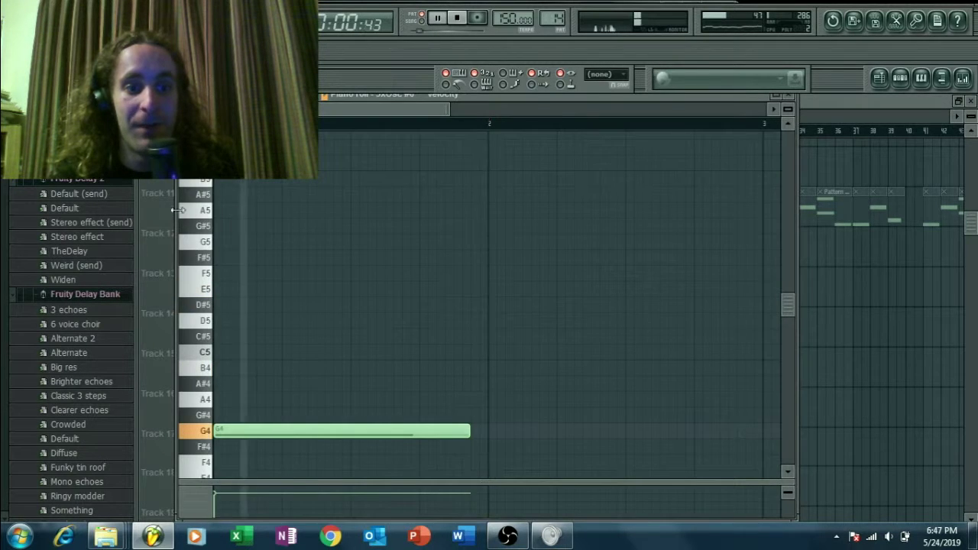
click(158, 196)
scroll(806, 214, up, 6)
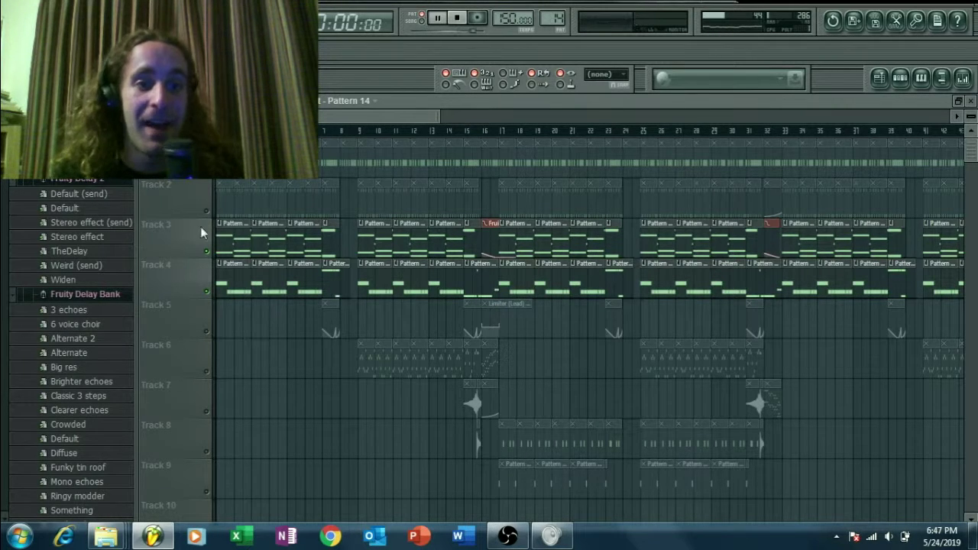
Step: Play the song with Track 4 soloed, and bring Track 3 back in to hear the two together
right_click(206, 292)
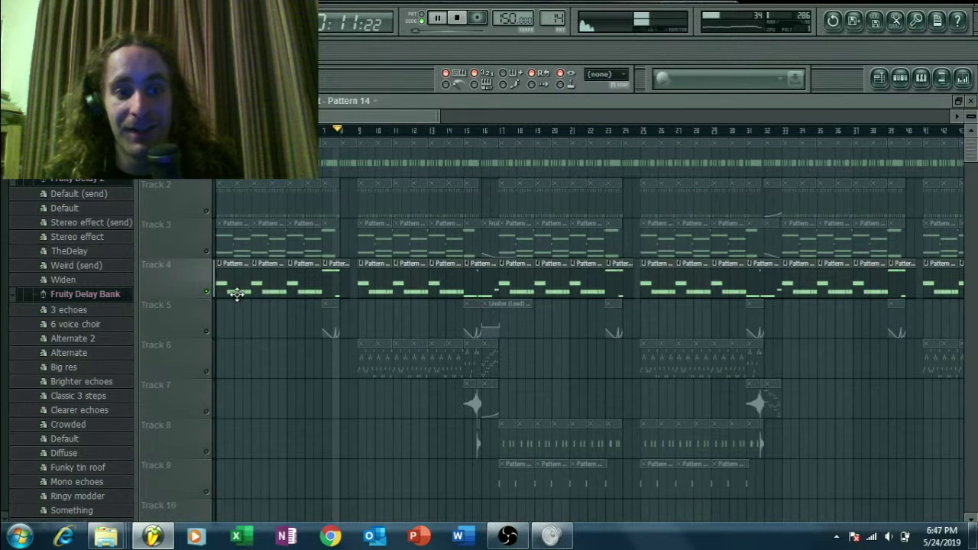
click(206, 250)
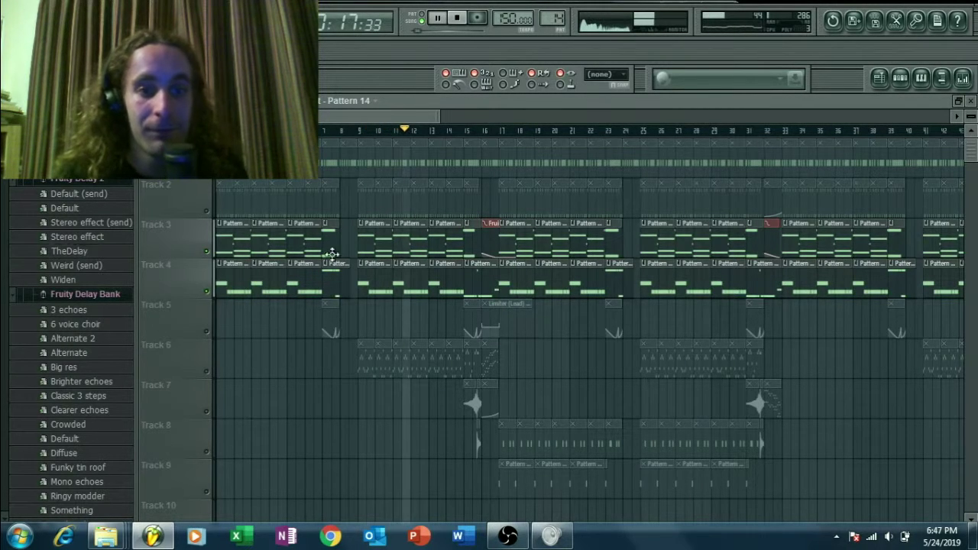
Step: Open Track 3's Pattern 12 clip, examine its 3xOsc #2 notes in the piano roll, and return to the playlist
double_click(417, 239)
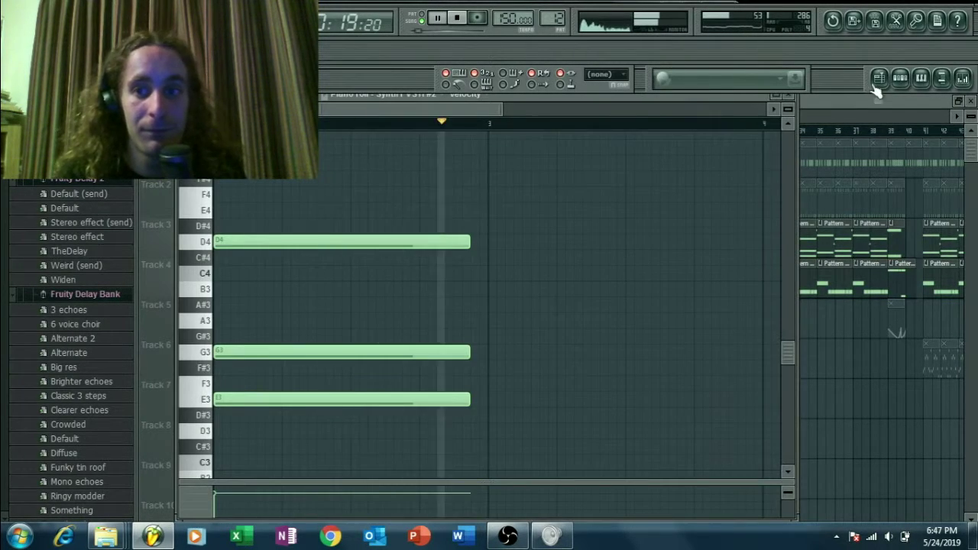
click(901, 77)
scroll(566, 345, down, 5)
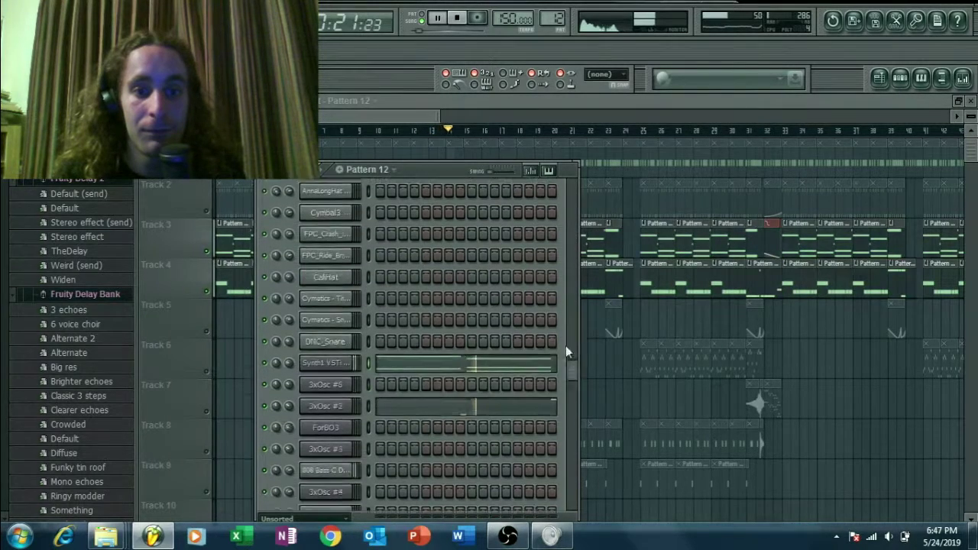
click(543, 368)
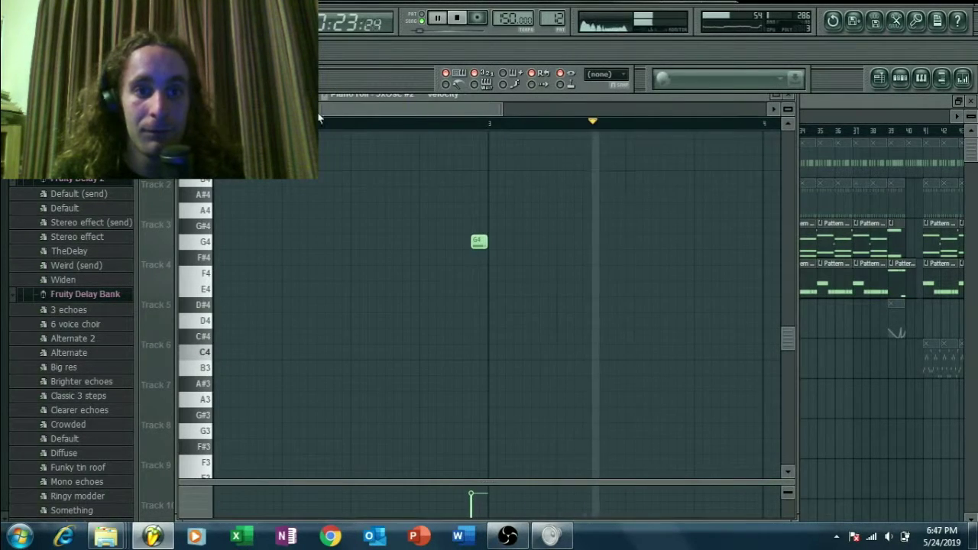
scroll(470, 129, down, 2)
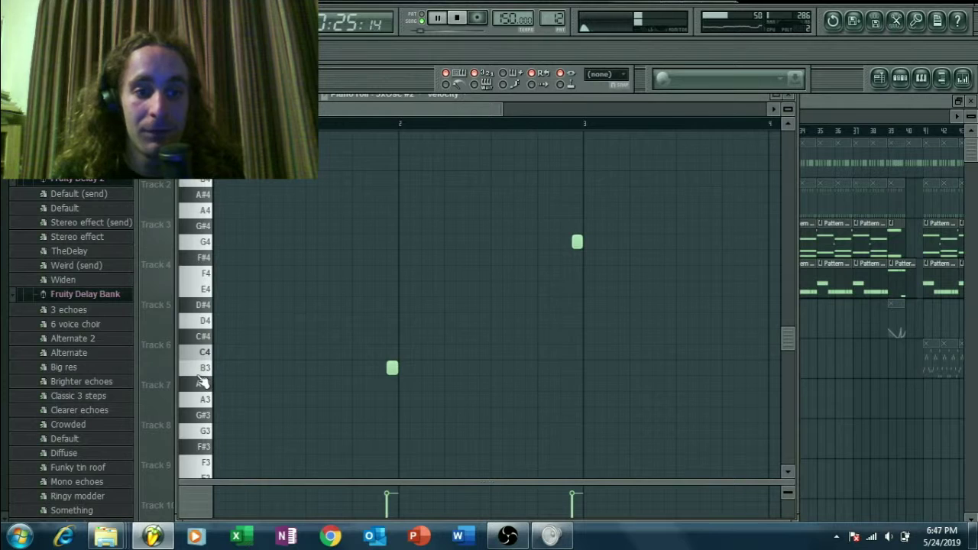
click(157, 264)
scroll(935, 203, down, 3)
scroll(934, 203, up, 3)
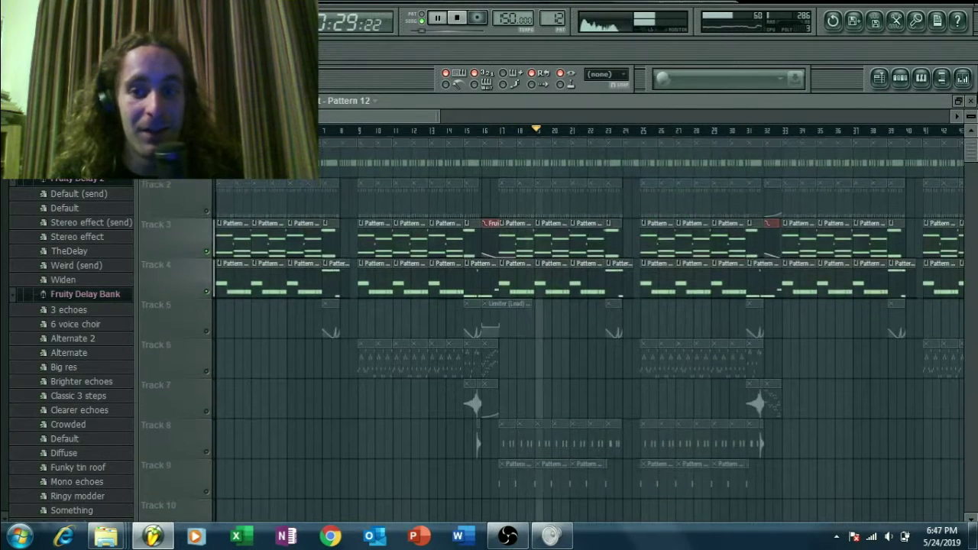
scroll(939, 328, down, 3)
scroll(939, 328, up, 3)
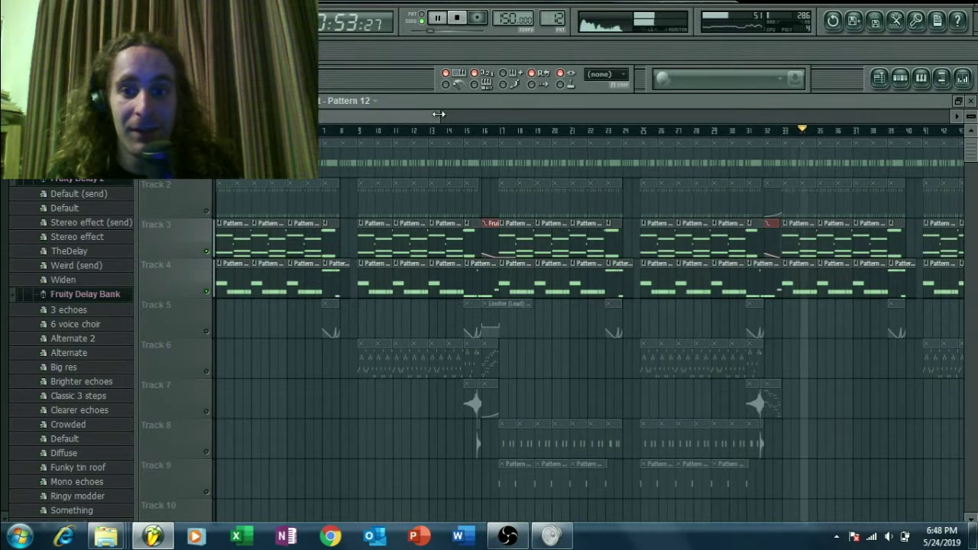
Step: Examine Track 6's Pattern 36 clip in the piano roll, playing the pattern on its own, and return to the playlist
scroll(458, 130, down, 3)
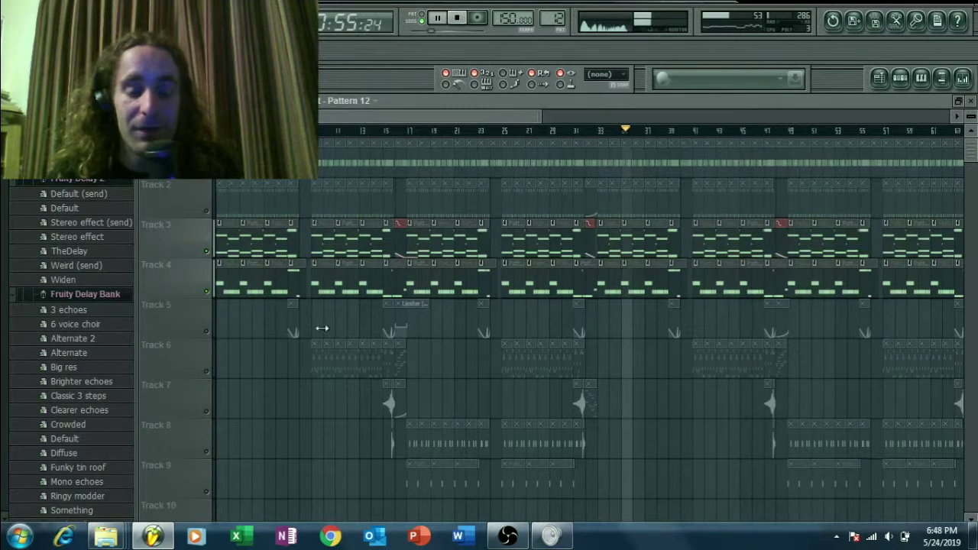
double_click(318, 356)
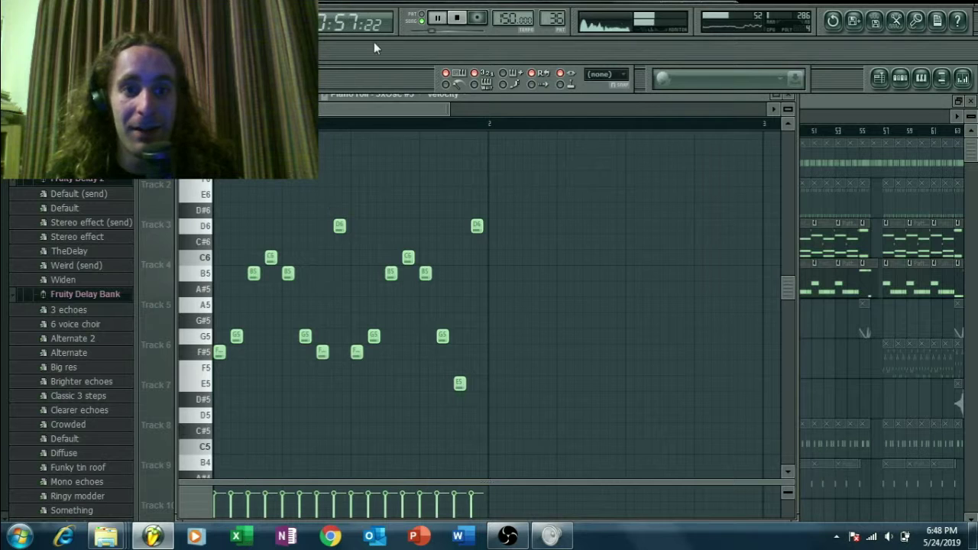
key(l)
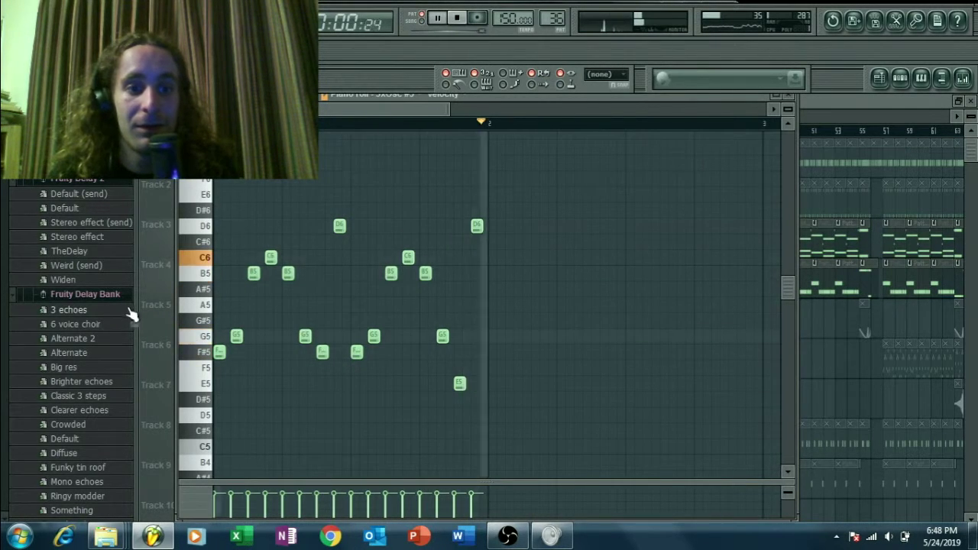
key(F7)
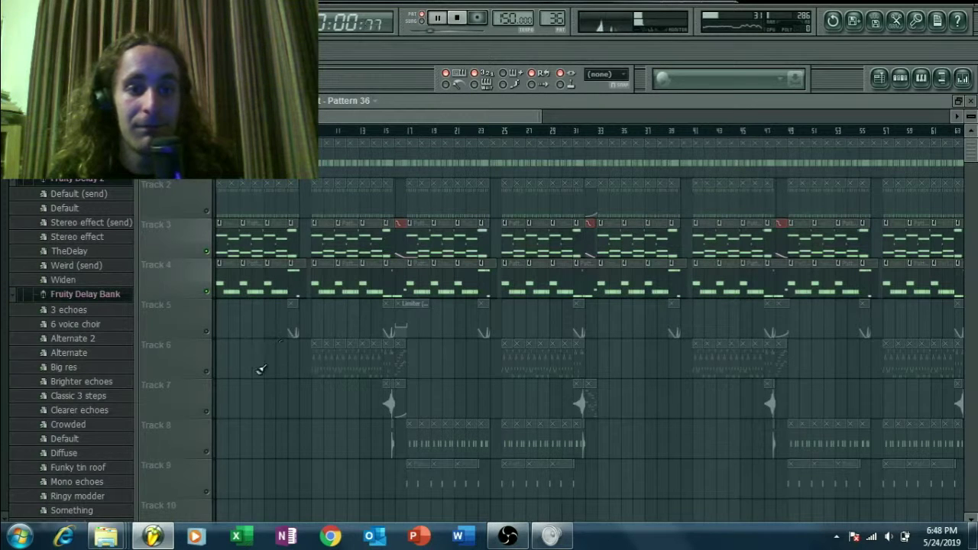
Step: Enable Track 6, loop bars 9 and 10 in song mode, and examine Track 6's Pattern 34 clip in the piano roll
click(207, 373)
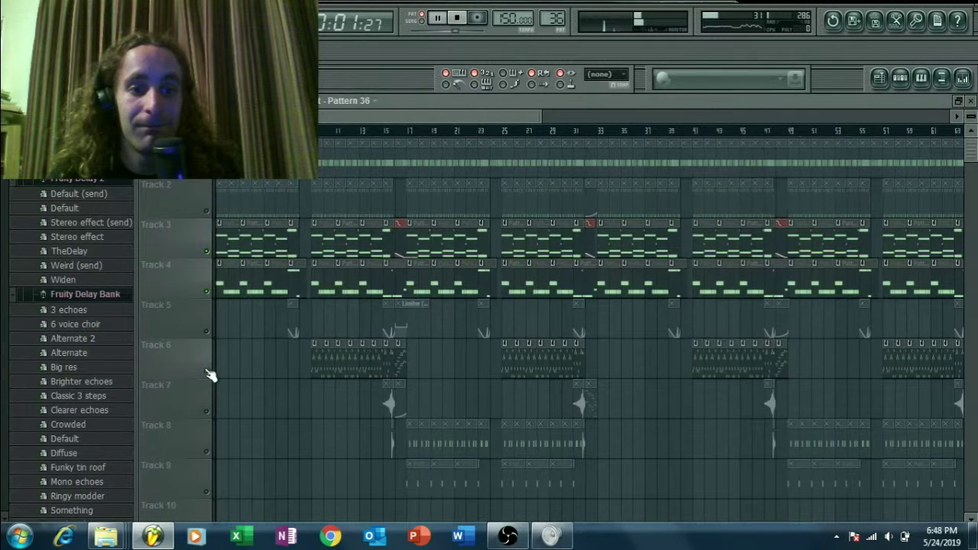
click(321, 139)
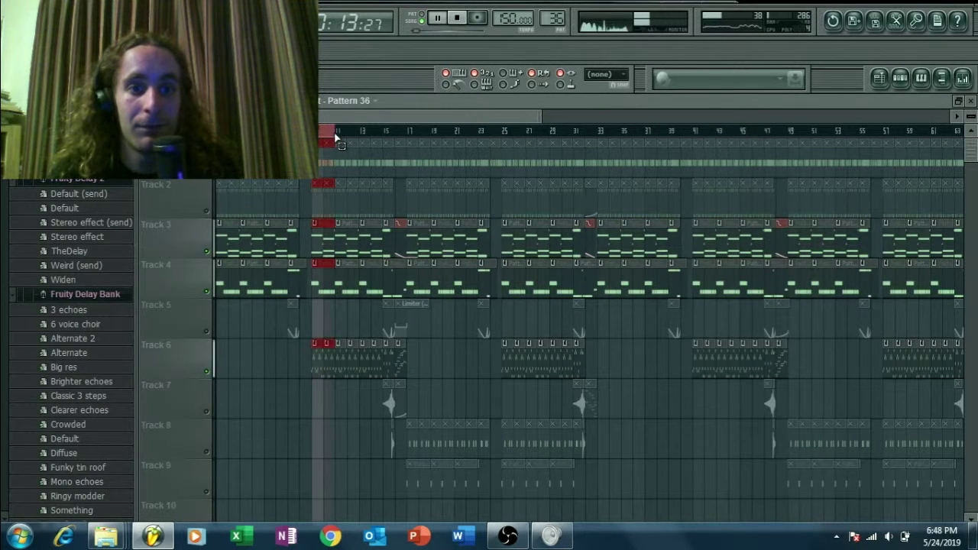
double_click(331, 353)
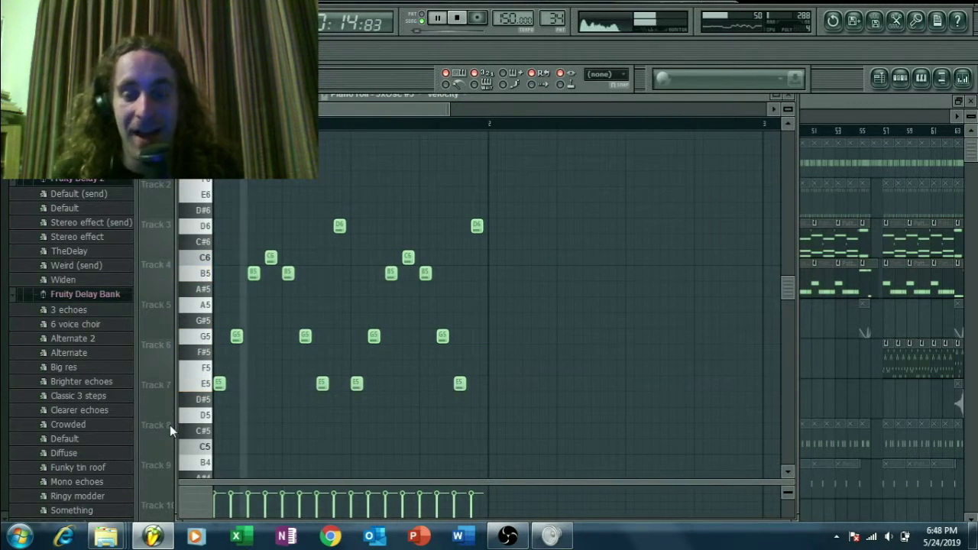
key(F5)
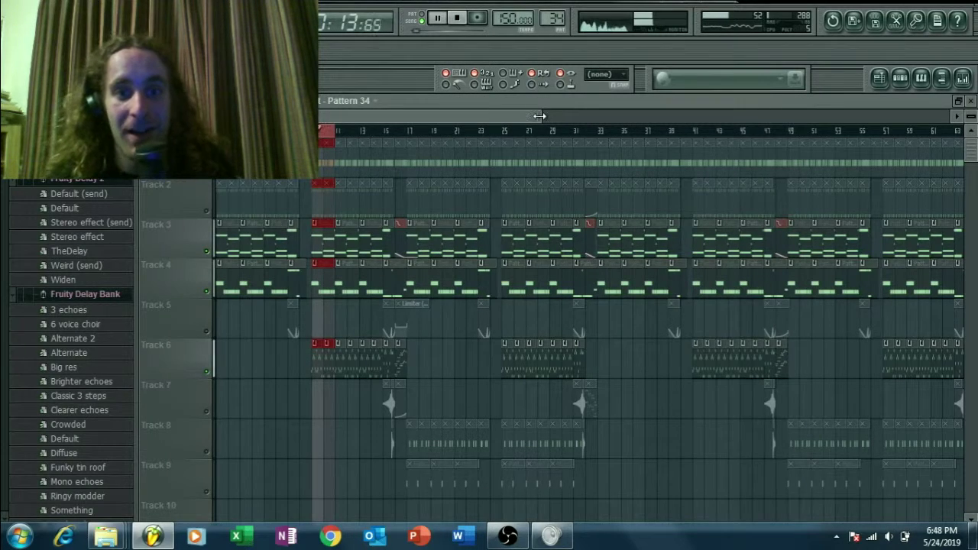
Step: Review a wider stretch of the arrangement with all tracks enabled, and pause playback
drag(542, 113, 658, 107)
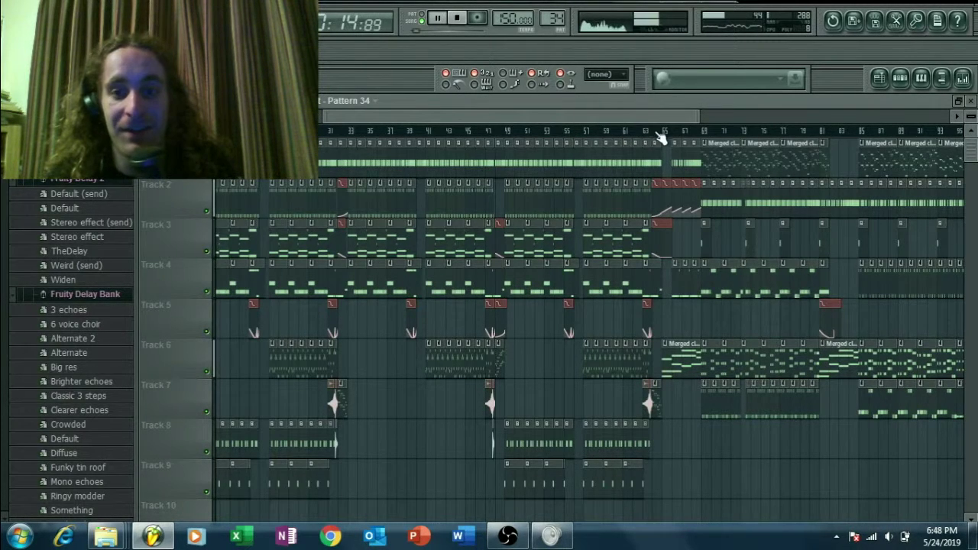
drag(698, 113, 367, 131)
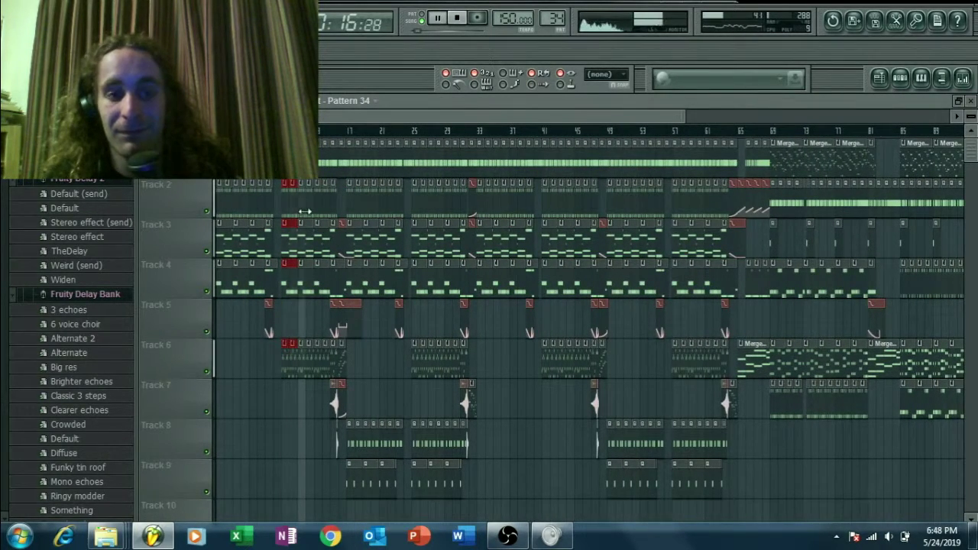
key(space)
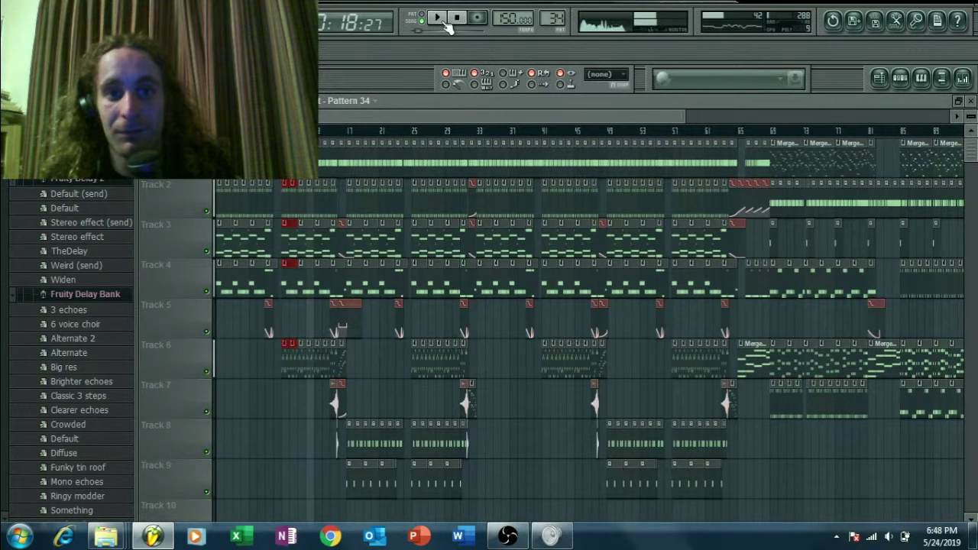
click(507, 535)
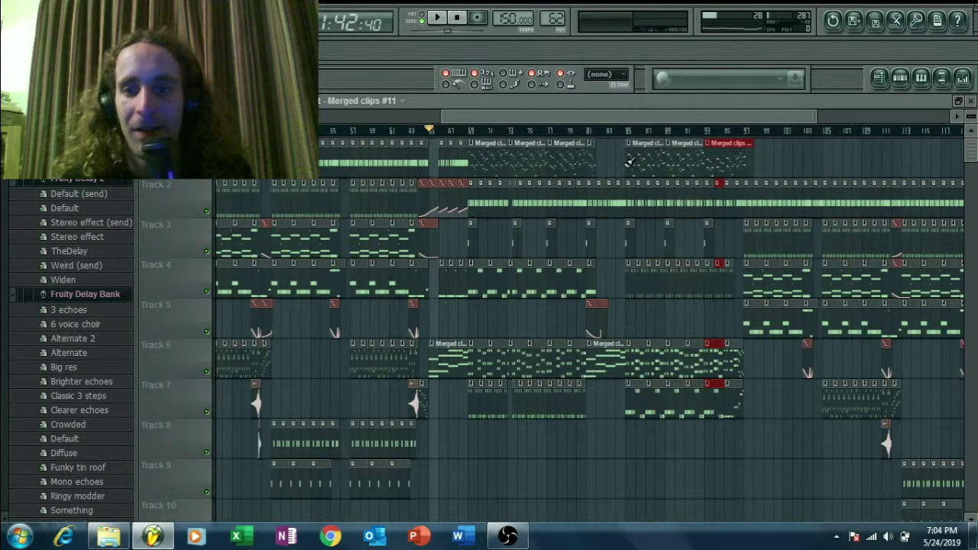
Step: Play the section starting at bar 65 with all tracks on, and pause playback
drag(655, 120, 648, 120)
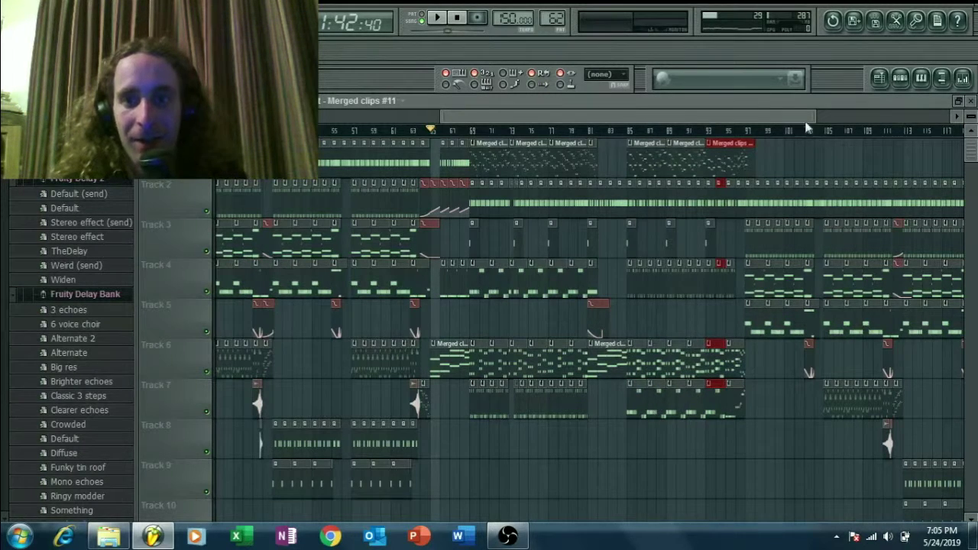
drag(815, 115, 806, 115)
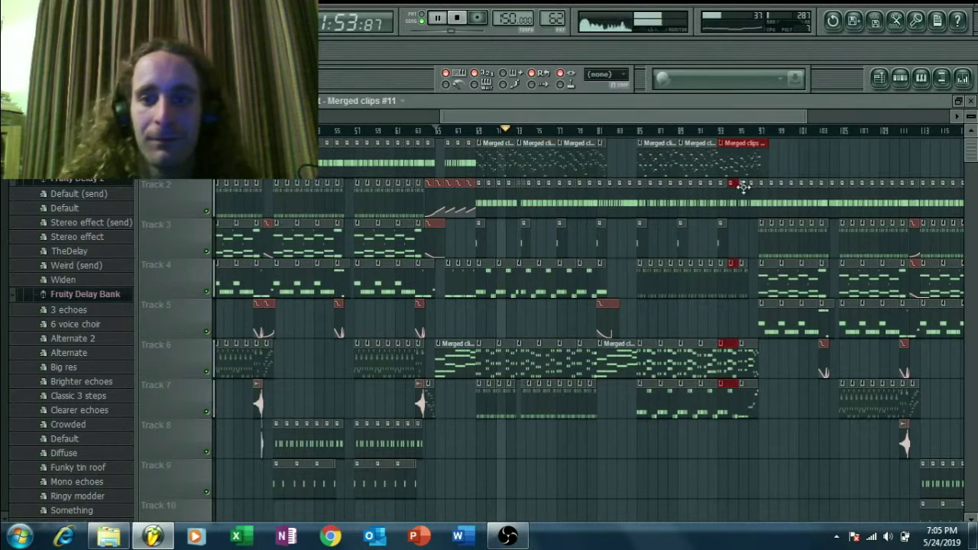
drag(807, 115, 709, 111)
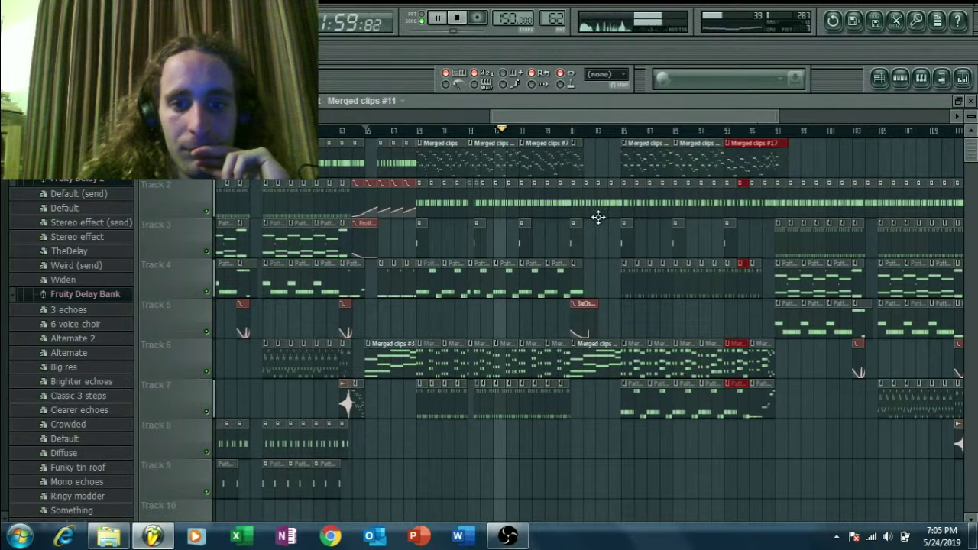
click(438, 18)
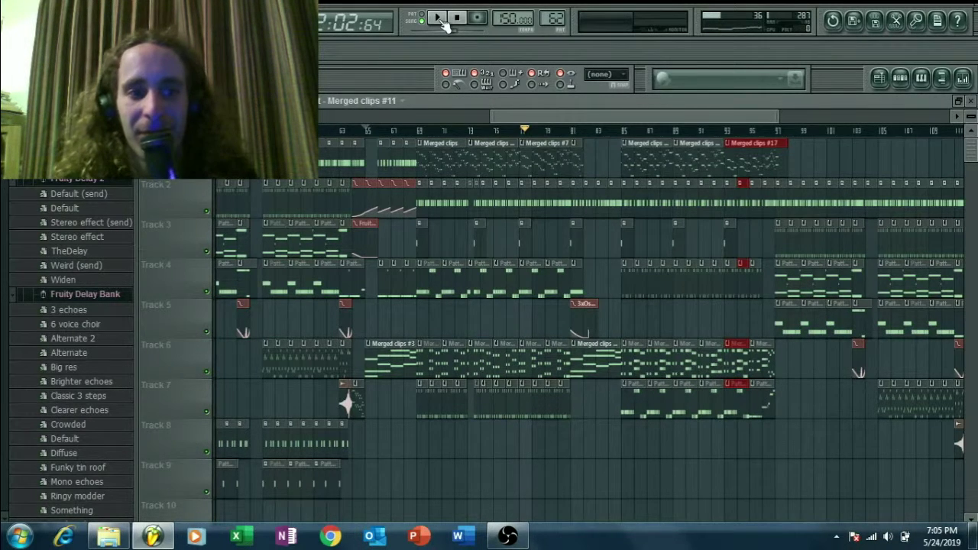
Step: Select bar 76 in the playlist, play it as a loop, and pause playback
click(515, 142)
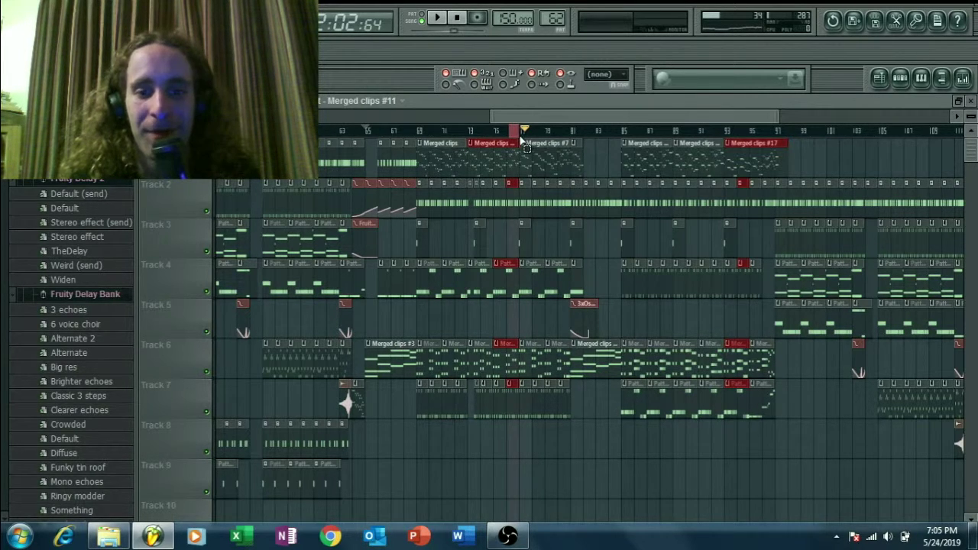
key(space)
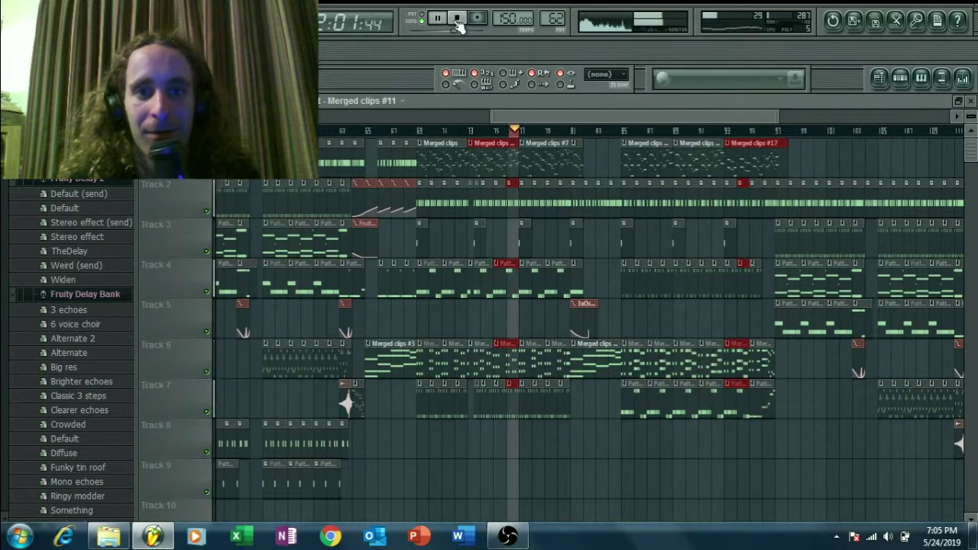
click(438, 18)
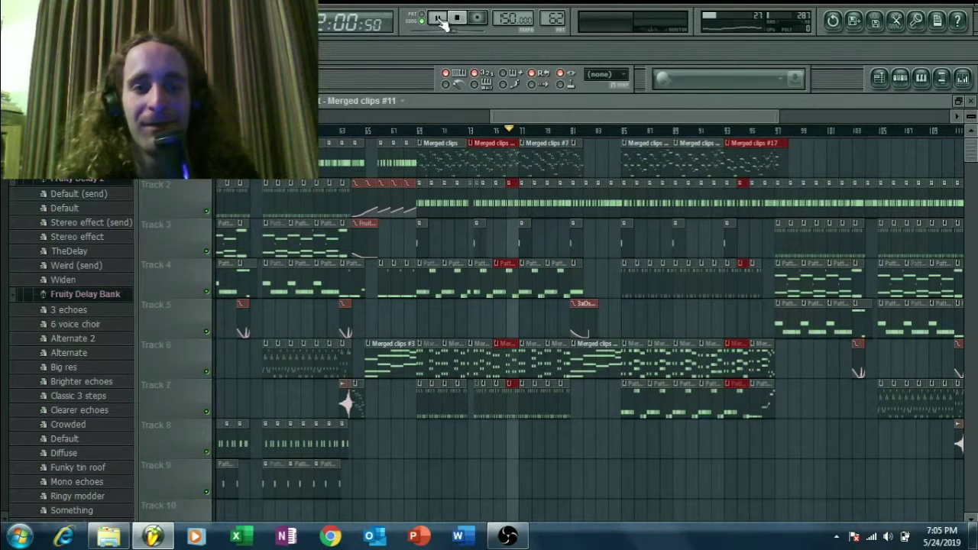
Step: Resume the song from bar 76, listen through the Merged clips #17 section, and pause at about bar 96
click(438, 18)
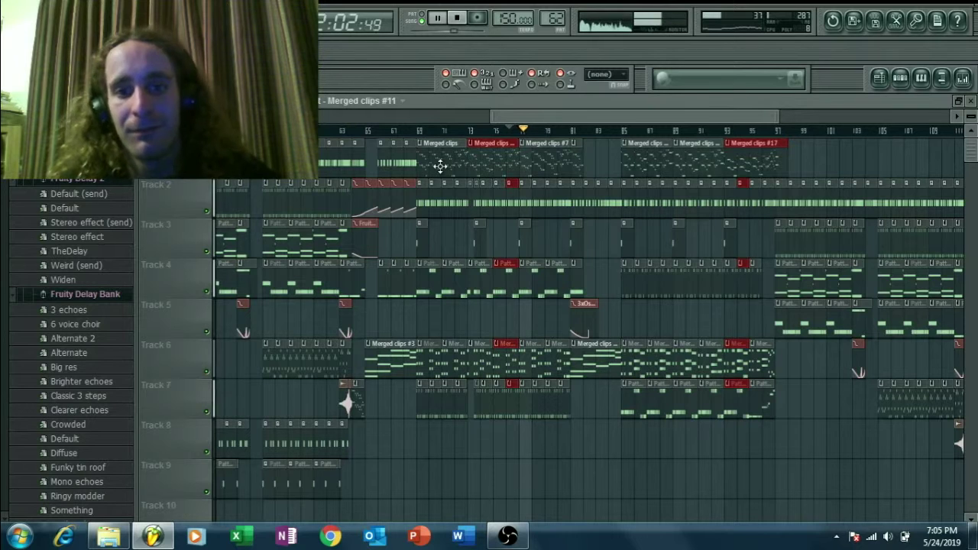
drag(567, 119, 586, 117)
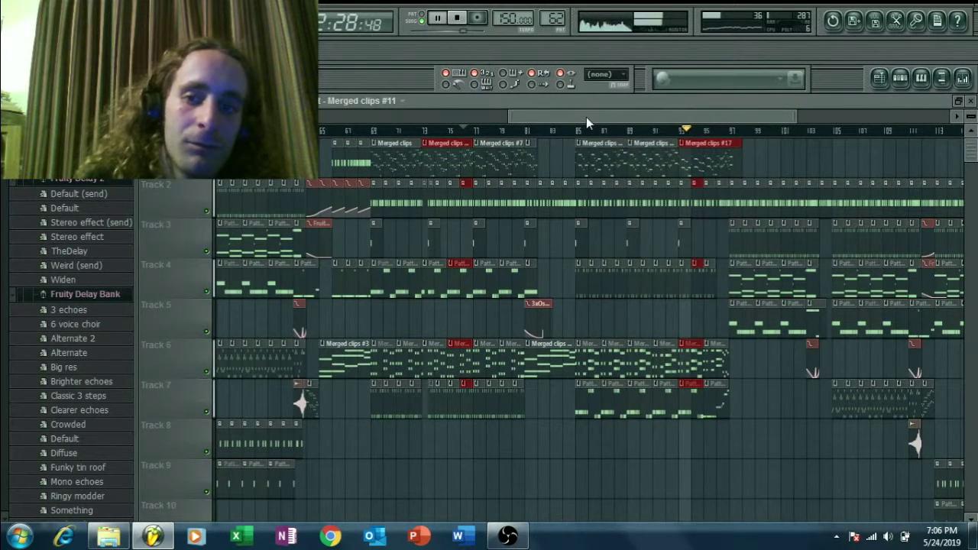
click(440, 18)
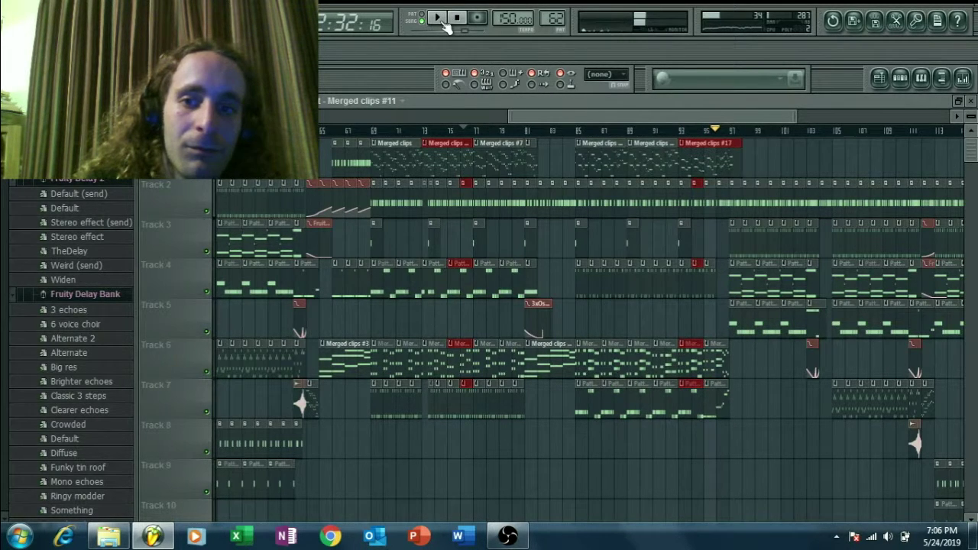
Step: Loop bar 94, examine the Merged clips #17 notes in the piano roll, and stop playback back in the playlist
click(696, 131)
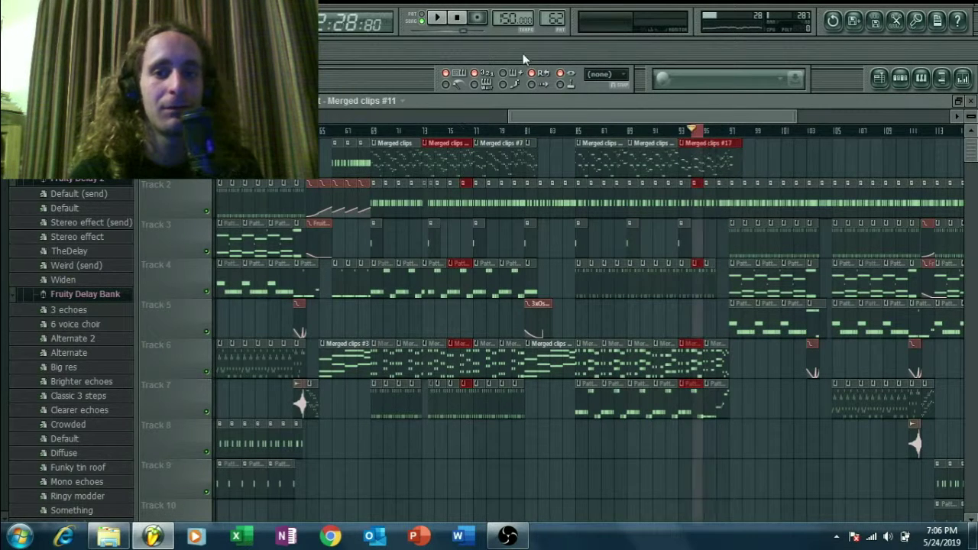
key(space)
double_click(658, 145)
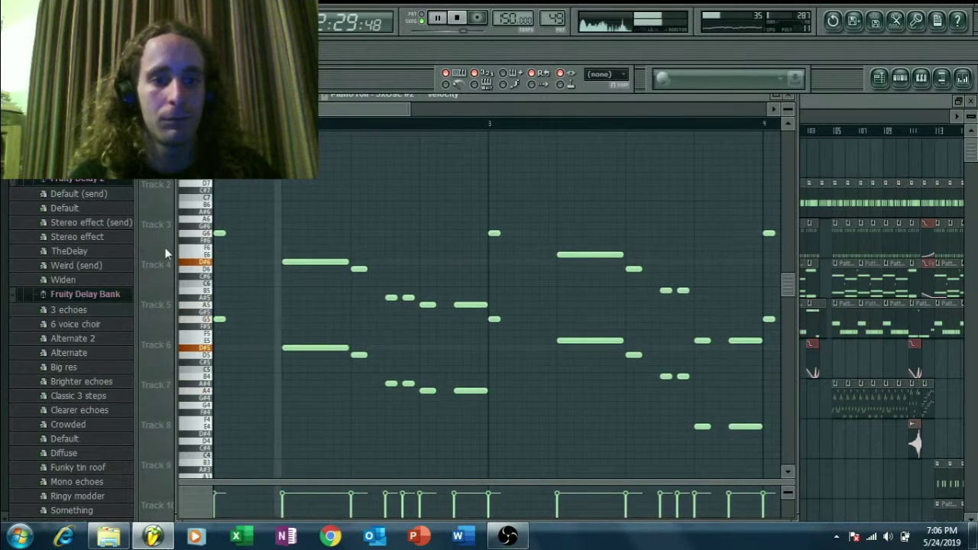
key(F7)
click(459, 23)
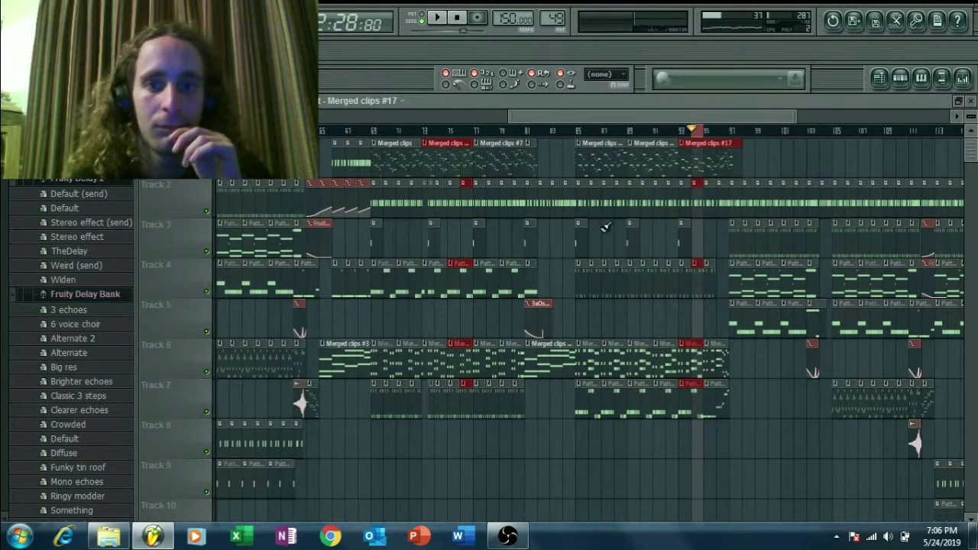
Step: Set the playback position to the start of the selected bar 94 for a close view of its clips
scroll(525, 135, up, 3)
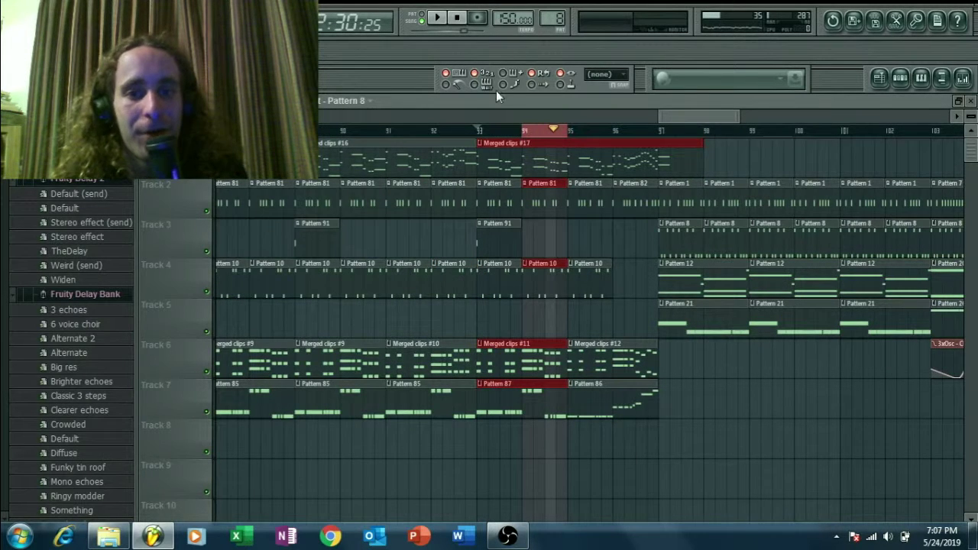
click(524, 131)
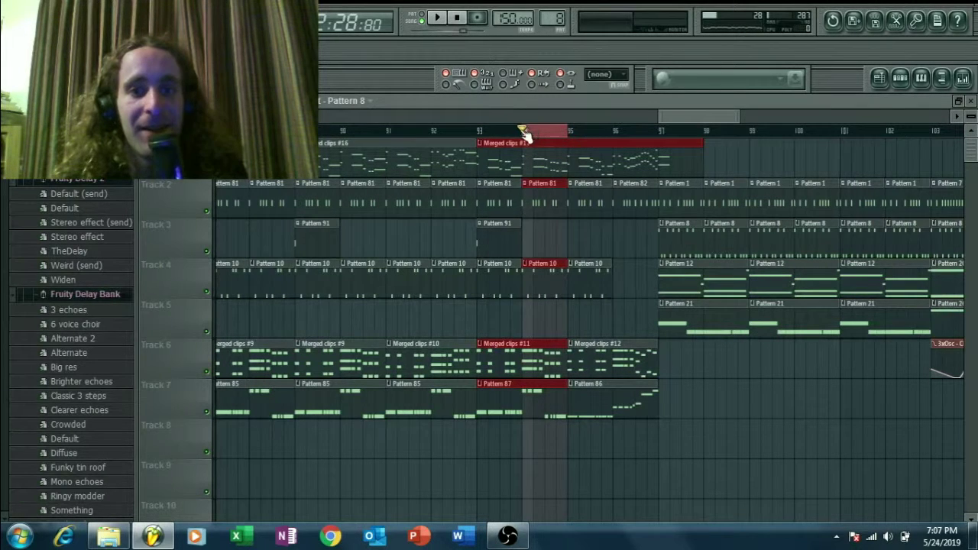
Step: Play the song from bar 94 and open the Merged clips #12 and Pattern 86 clips while listening
click(438, 23)
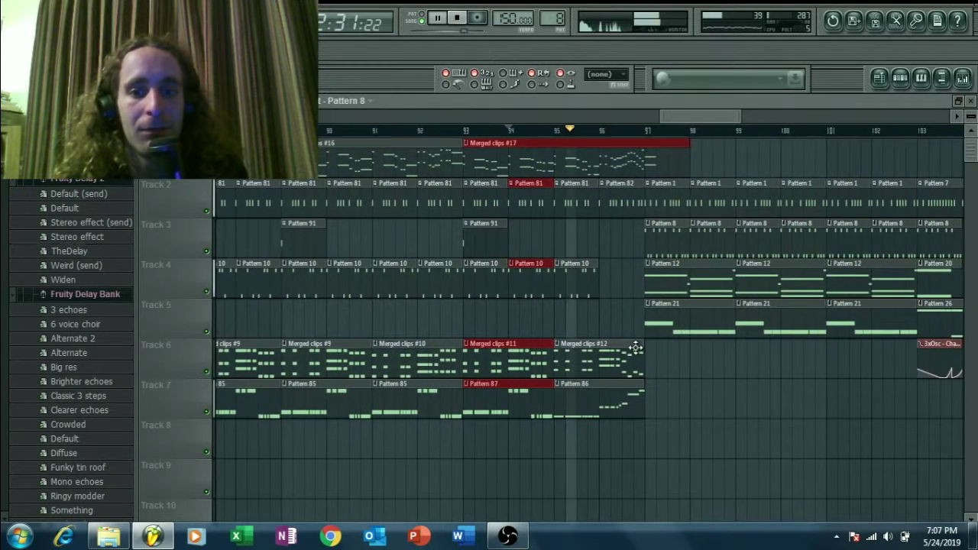
double_click(636, 348)
click(148, 356)
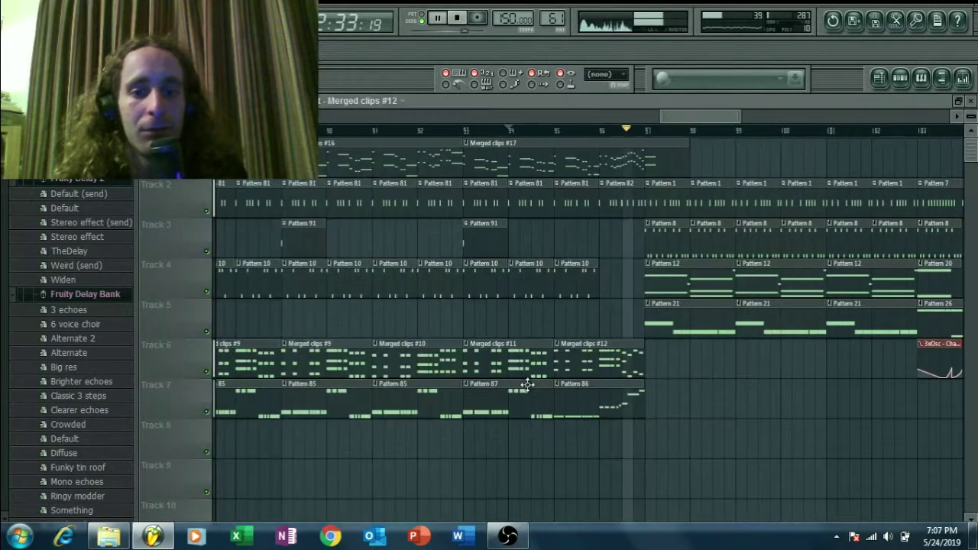
double_click(573, 402)
click(158, 339)
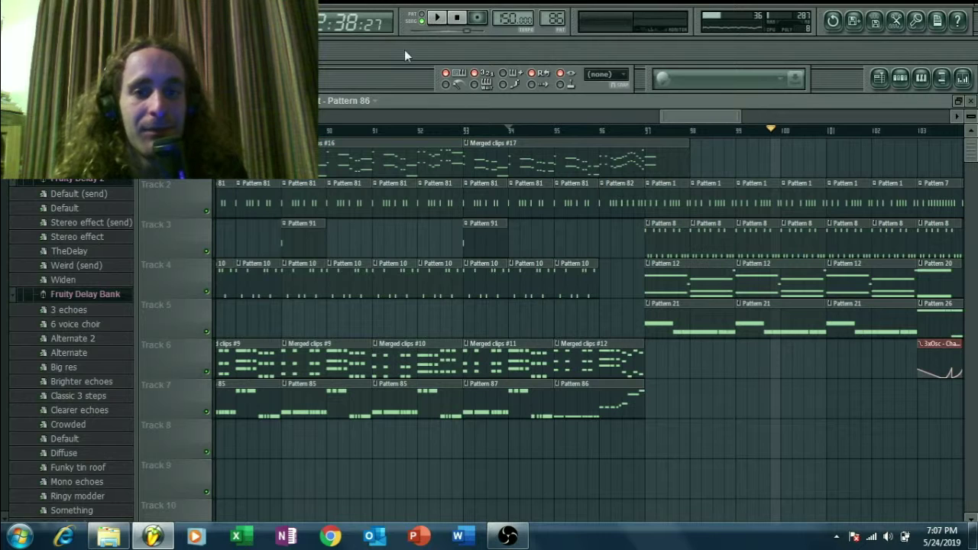
Step: Open the Merged clips #17 notes in the piano roll and audition the A#5 key several times
double_click(537, 167)
mouse_move(360, 108)
mouse_down()
mouse_move(326, 107)
mouse_move(346, 102)
mouse_up()
click(208, 302)
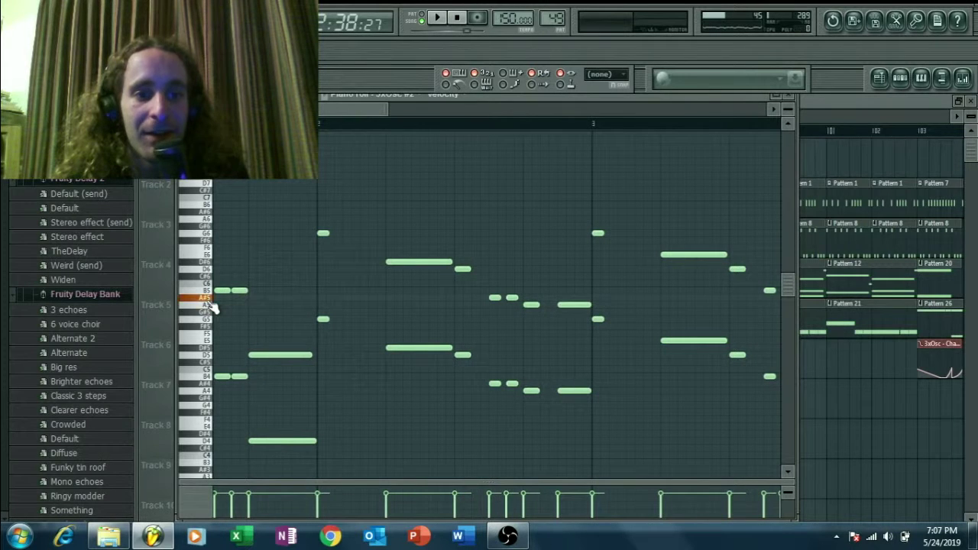
click(208, 301)
click(208, 301)
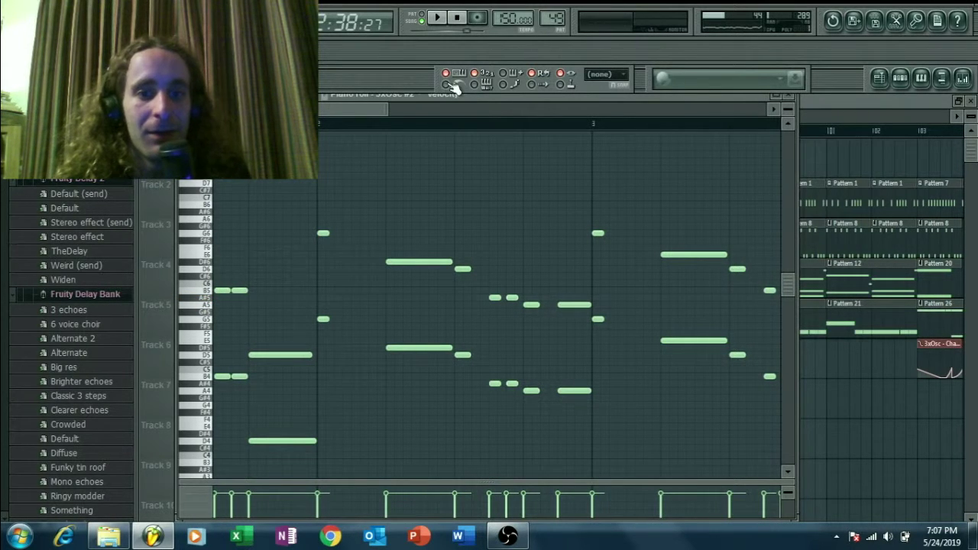
Step: Select the notes in the second half of bar 2 in Merged clips #17 and listen to that passage
drag(462, 129, 581, 124)
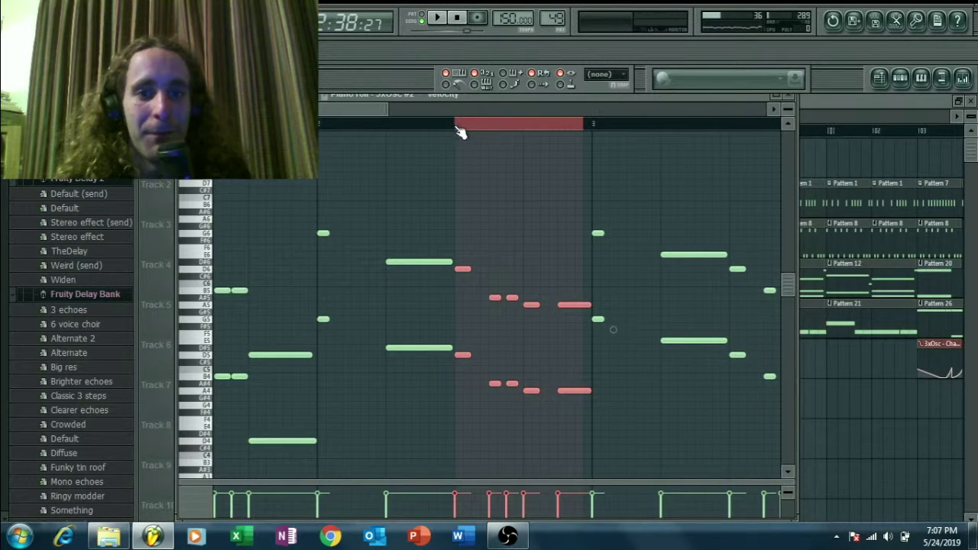
drag(581, 126, 457, 127)
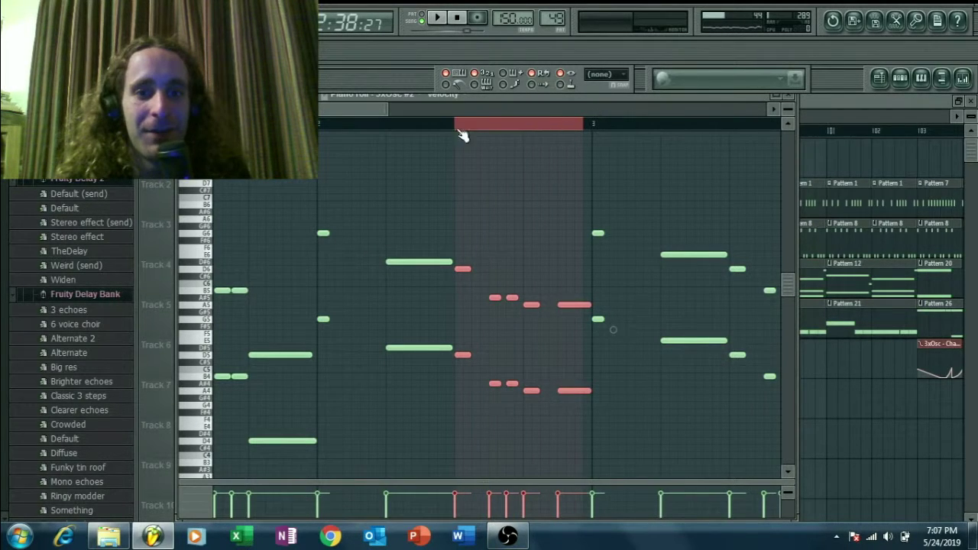
drag(584, 131, 588, 131)
click(438, 17)
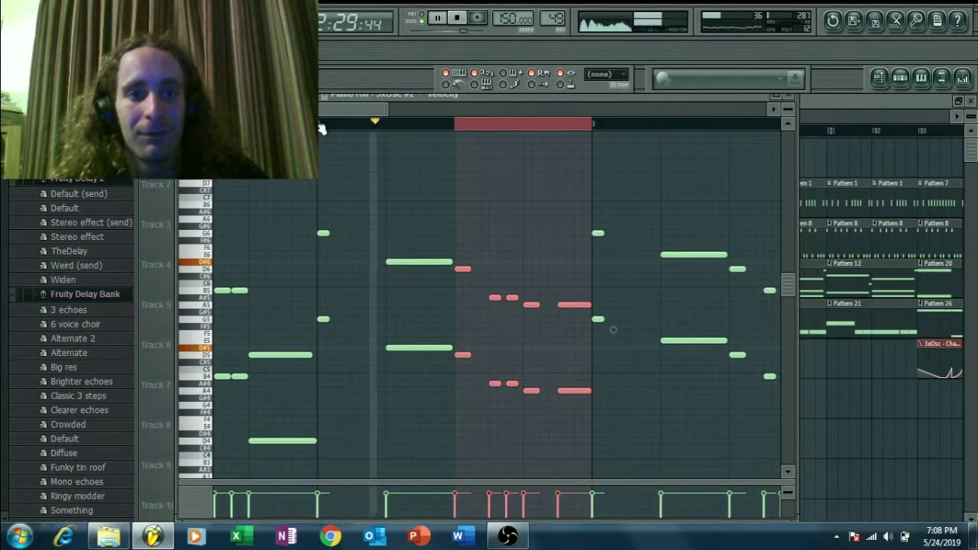
click(437, 18)
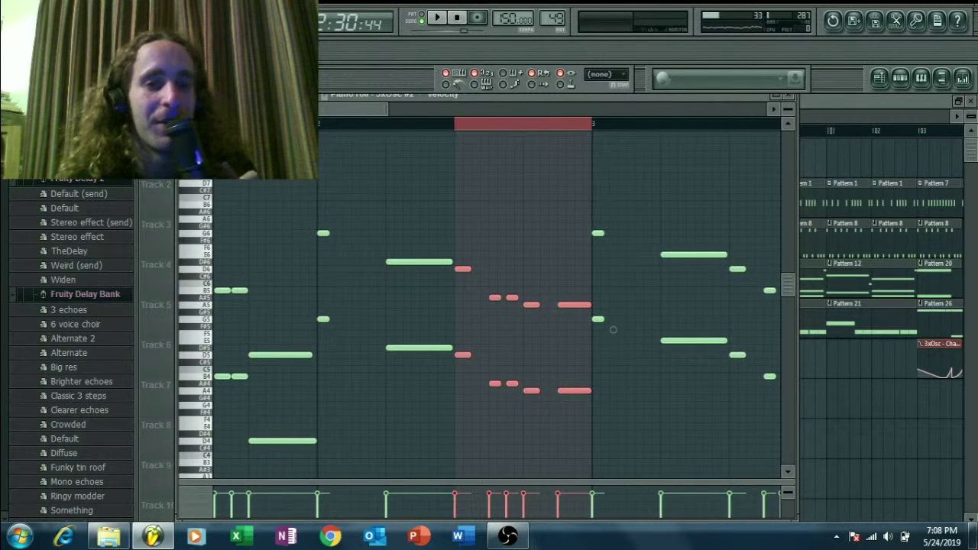
Step: Try the repeated A#5 and A#4 notes one semitone higher, listen to the passage, and move them back to A#
drag(494, 289, 514, 401)
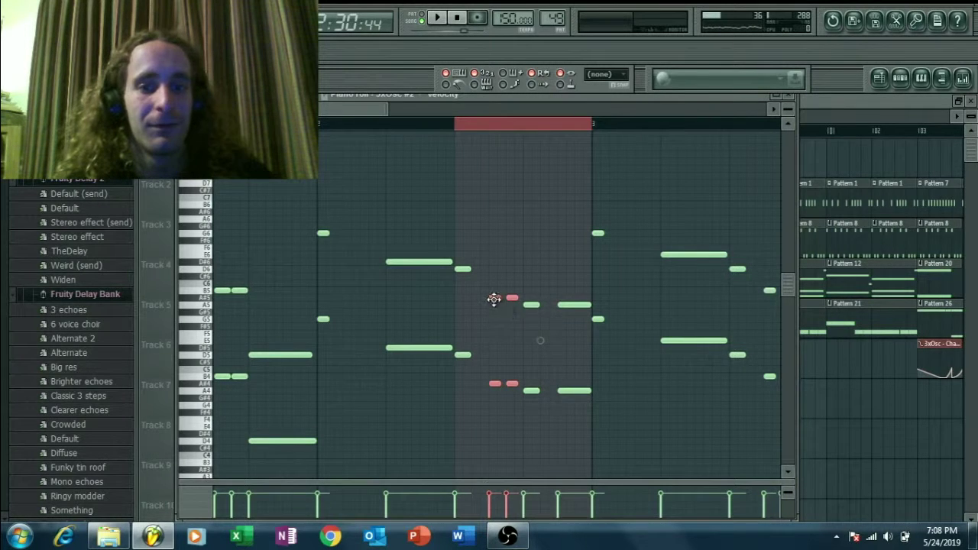
drag(494, 297, 493, 290)
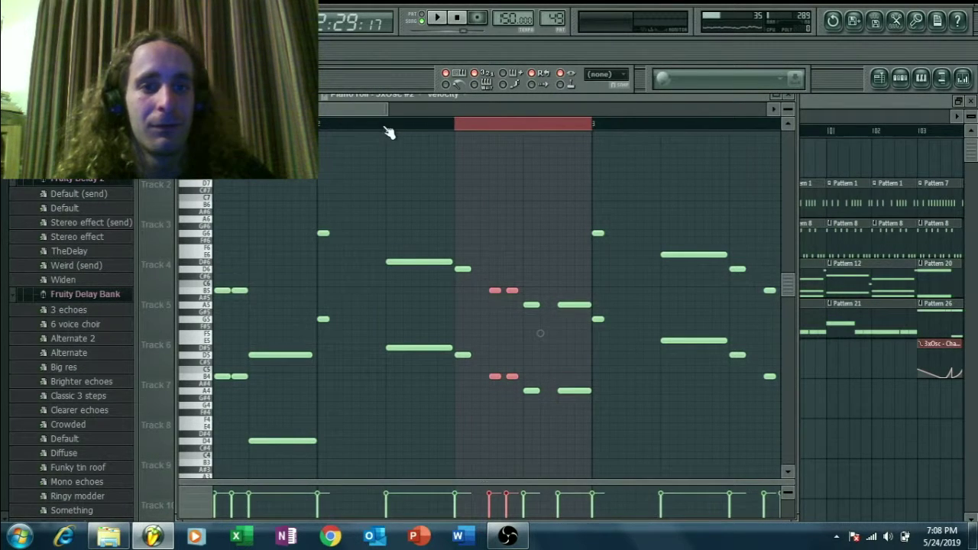
click(437, 17)
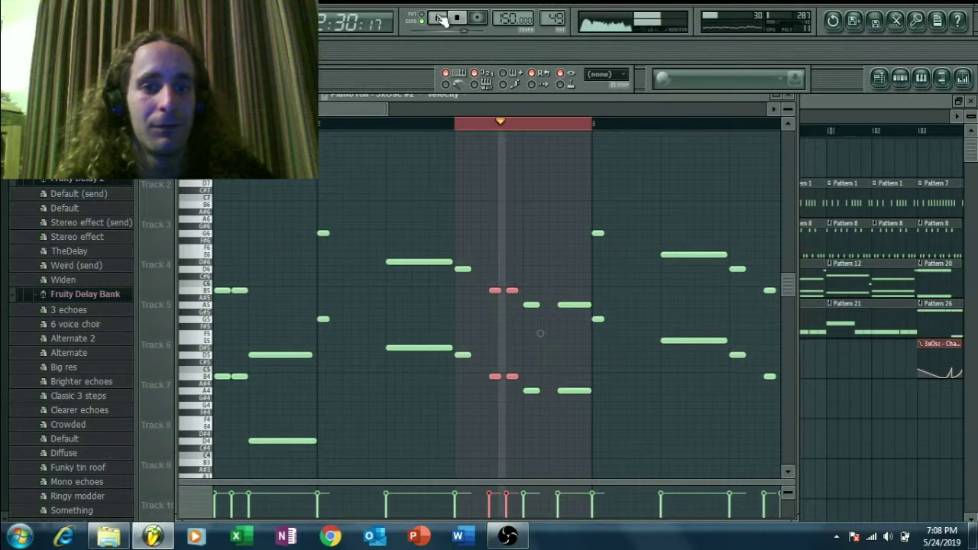
click(437, 16)
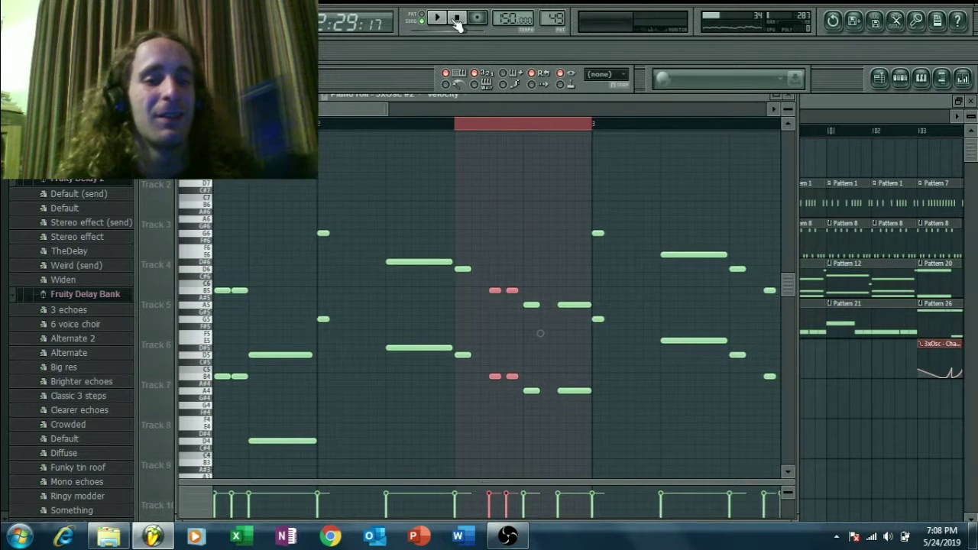
drag(492, 291, 492, 299)
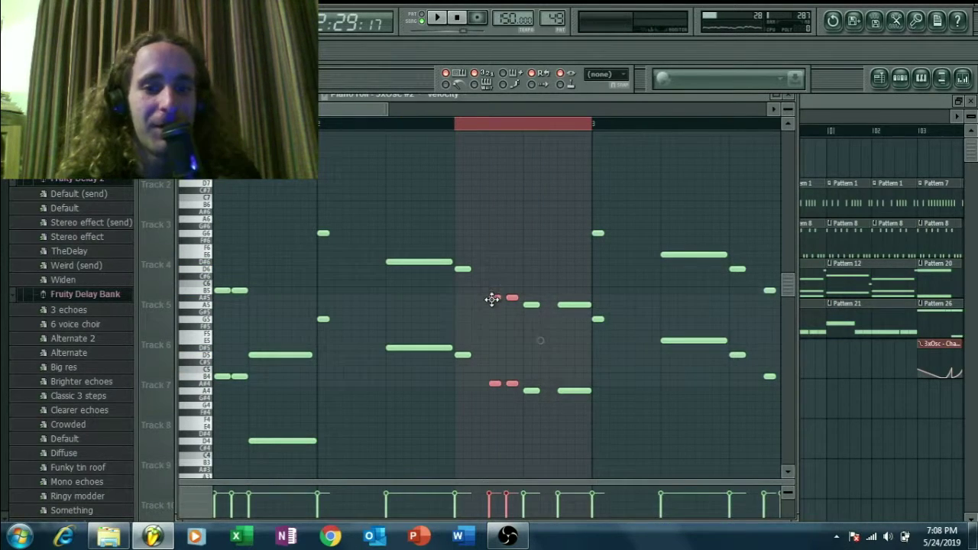
Step: Return to the playlist and examine the full song arrangement across all bars and tracks
drag(372, 111, 335, 111)
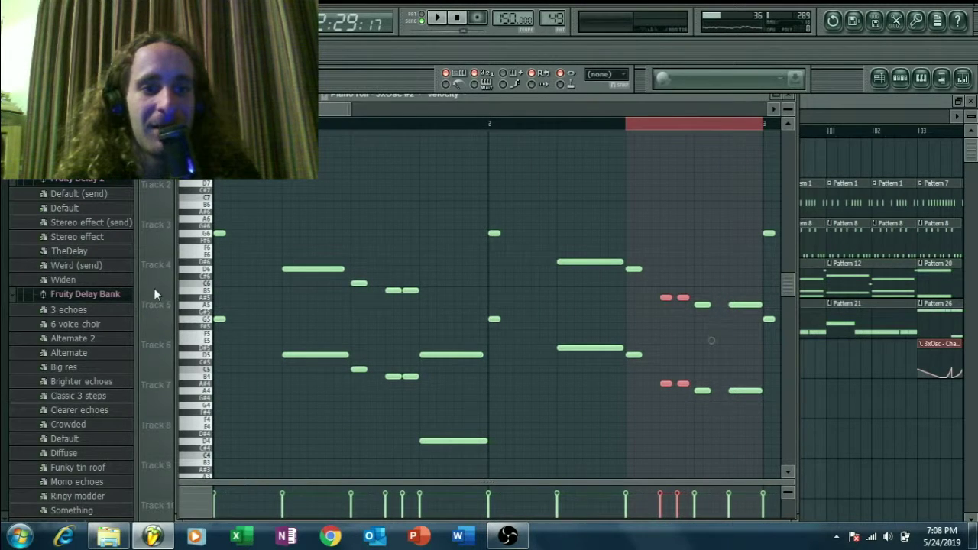
key(F5)
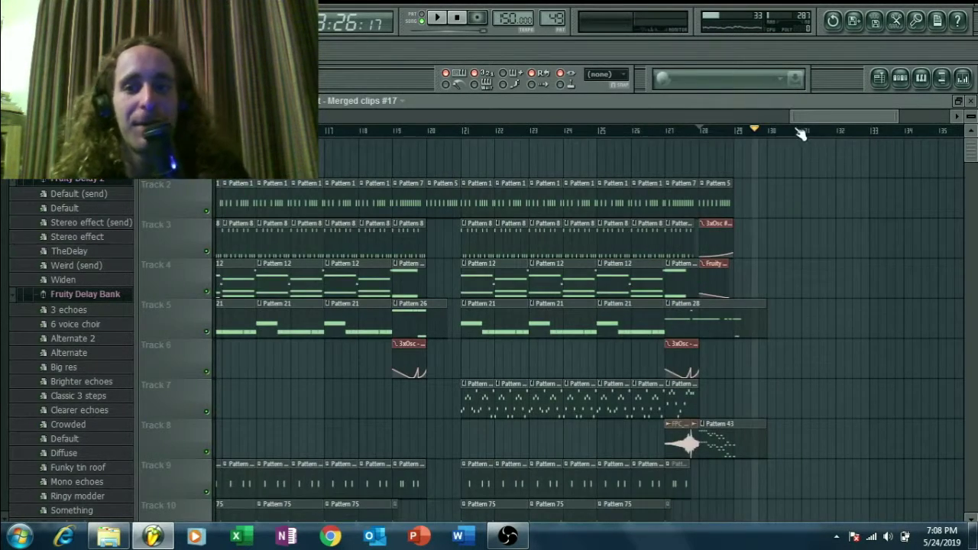
drag(790, 116, 318, 118)
scroll(566, 321, down, 5)
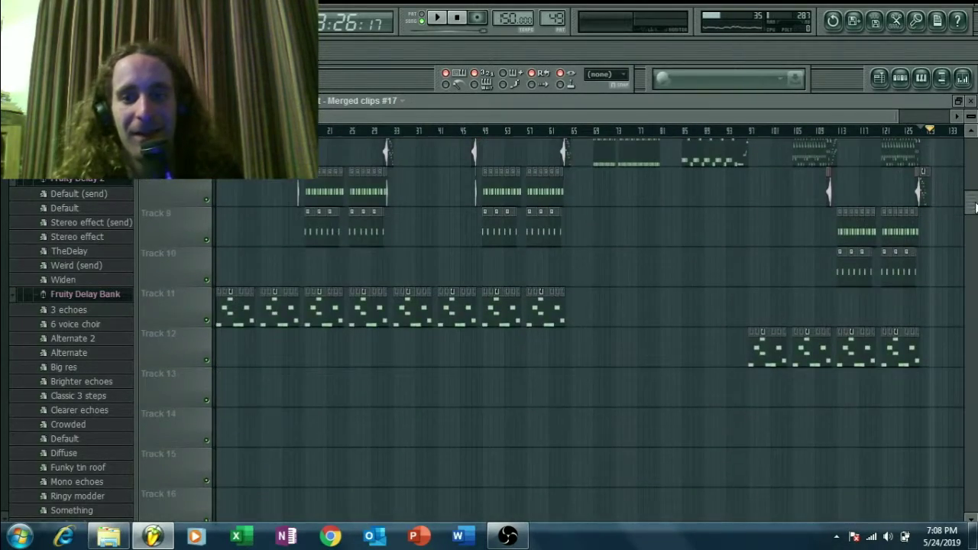
scroll(565, 321, up, 5)
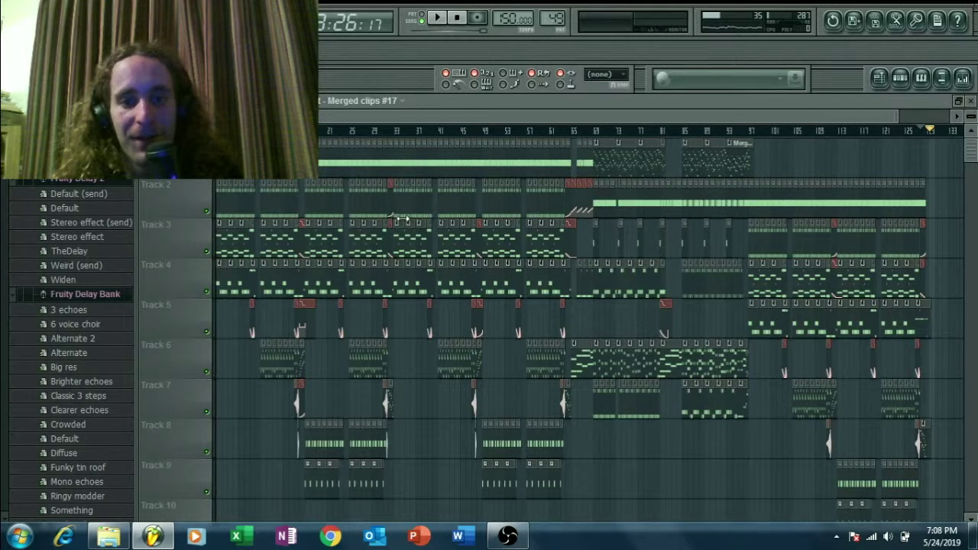
scroll(788, 209, down, 5)
scroll(417, 266, up, 5)
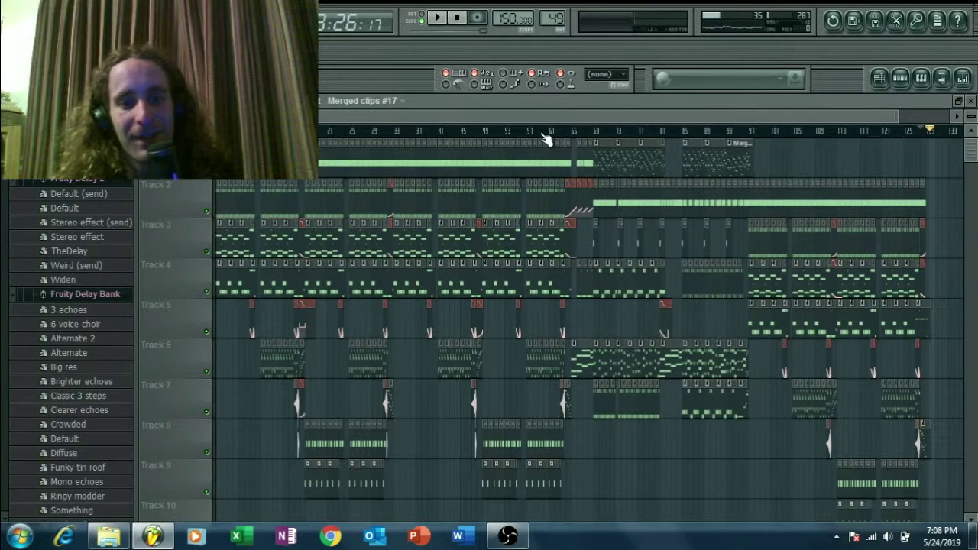
scroll(930, 145, down, 10)
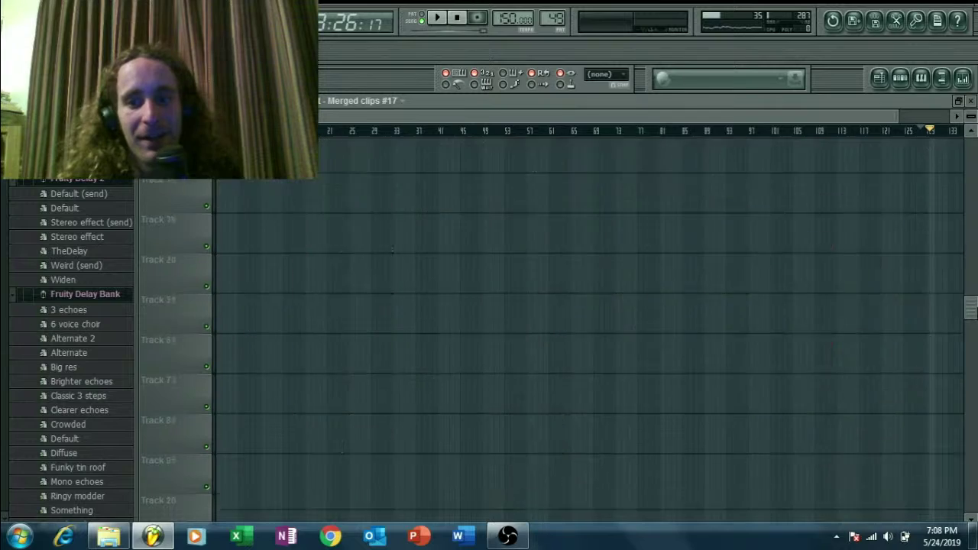
scroll(588, 328, up, 10)
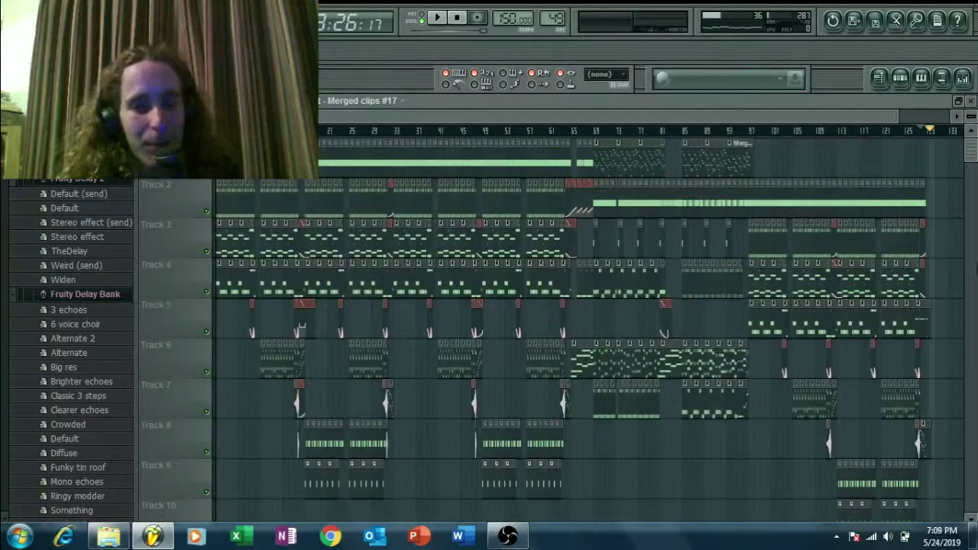
mouse_move(489, 541)
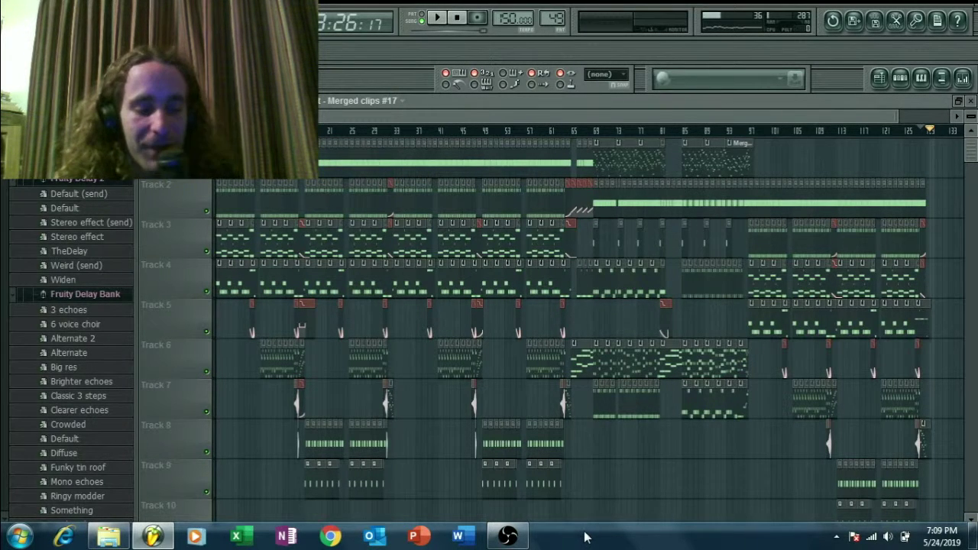
click(508, 536)
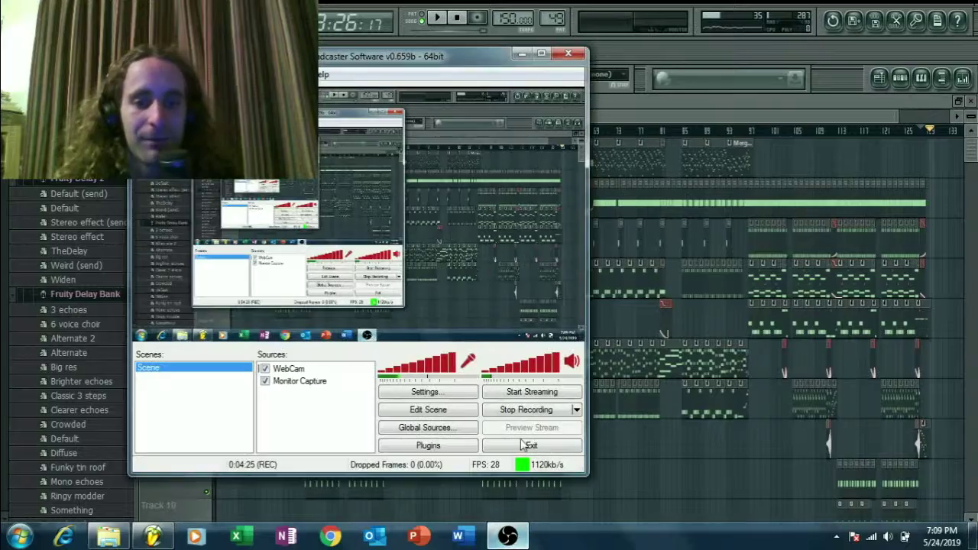